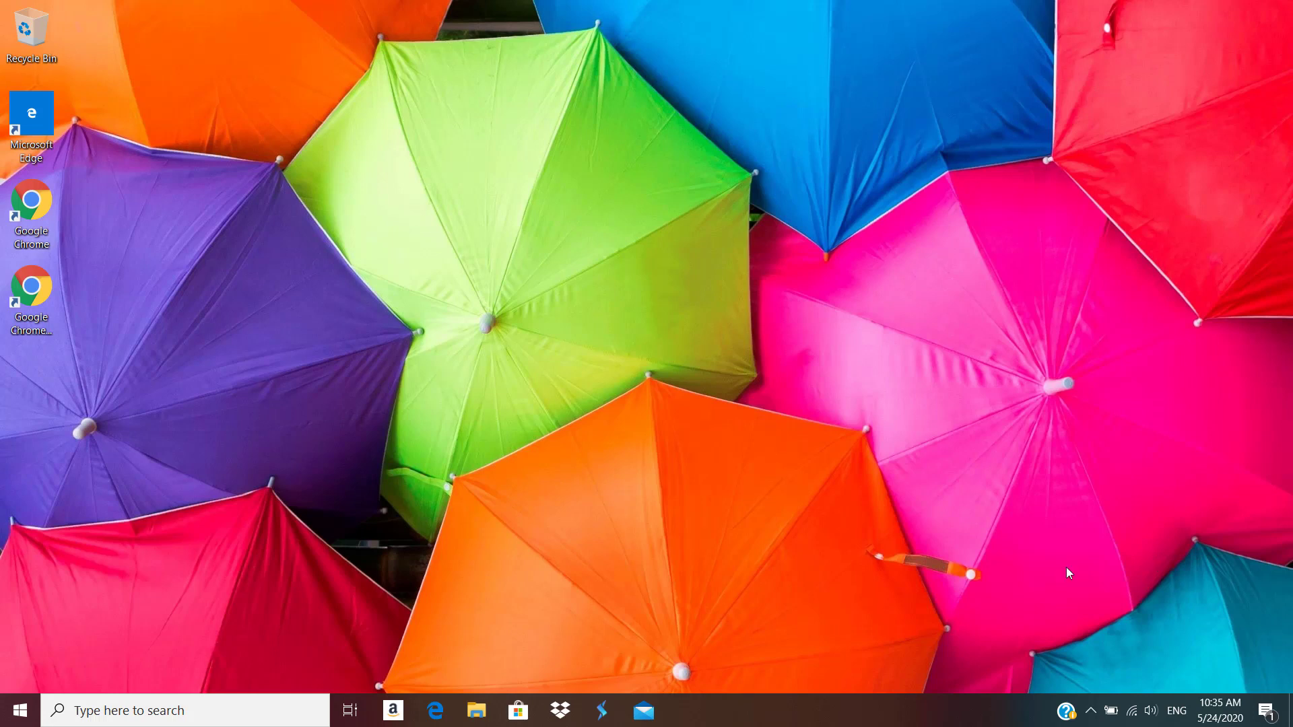
Launch HP Recovery Manager, try Create recovery media, dismiss the already-created message and close it.
click(27, 715)
text(hp)
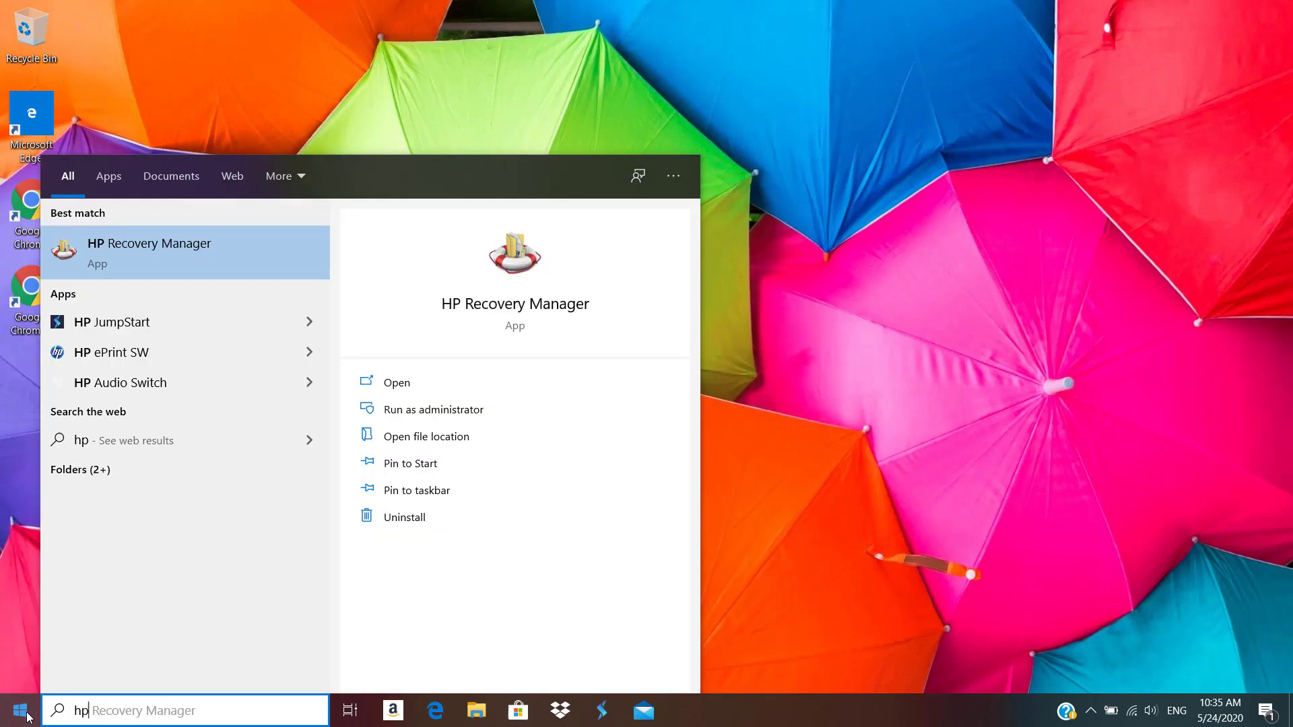
key(Escape)
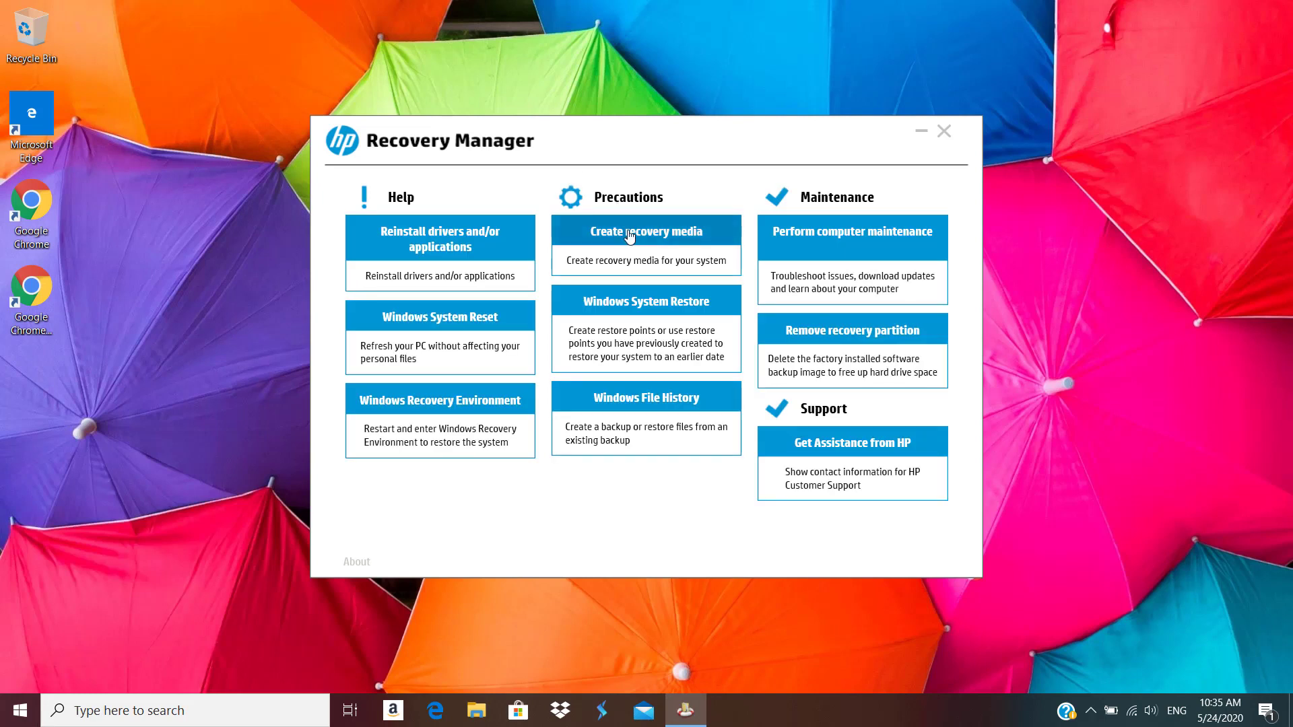
click(634, 239)
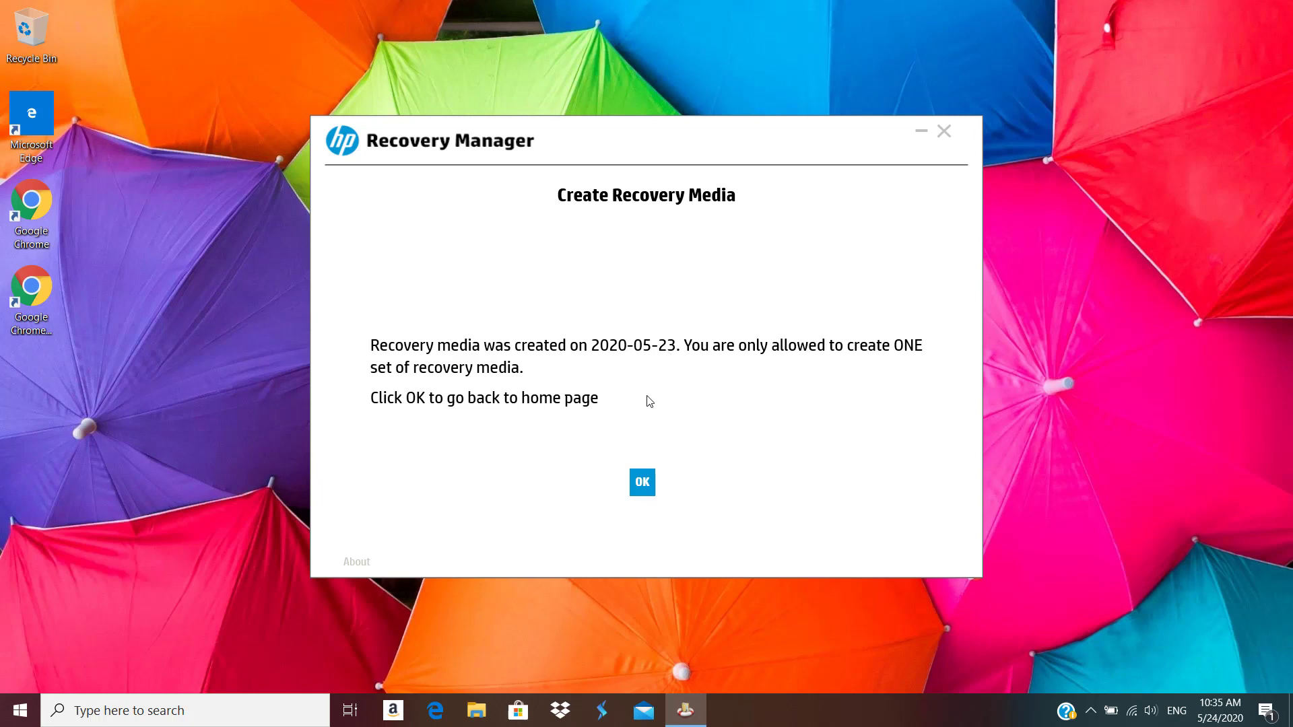
click(642, 483)
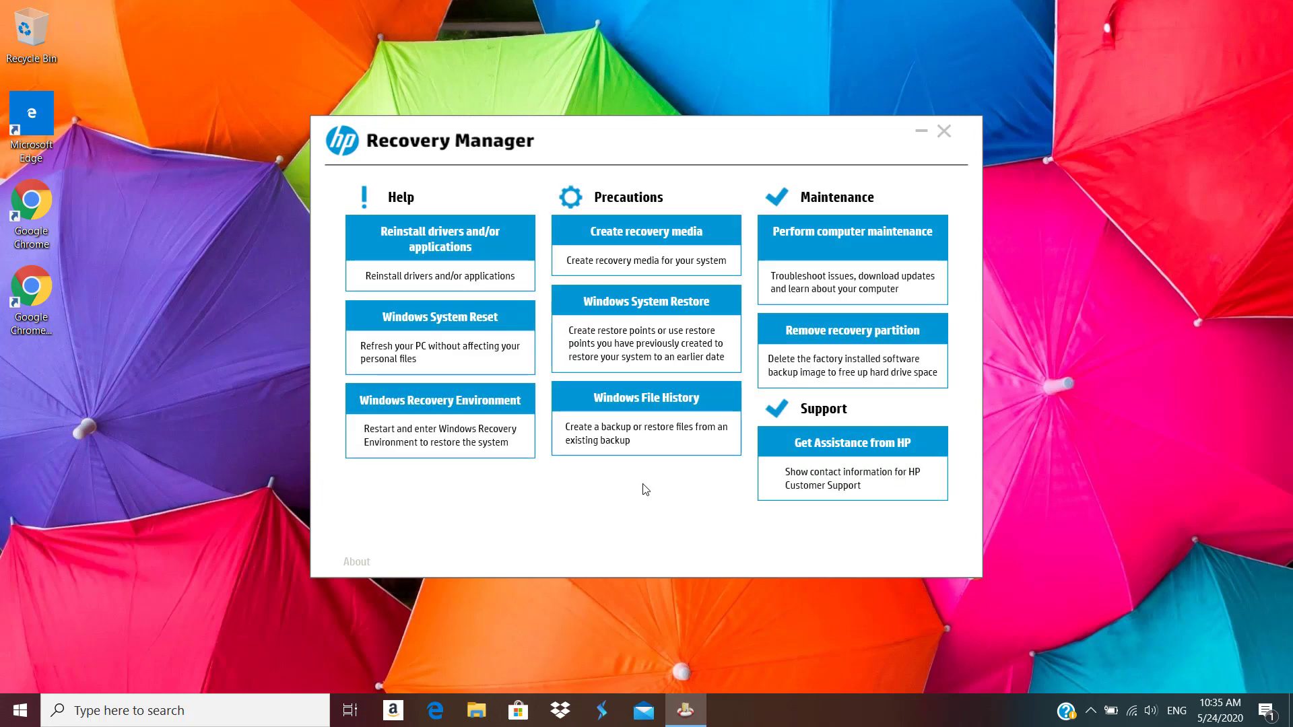
click(944, 132)
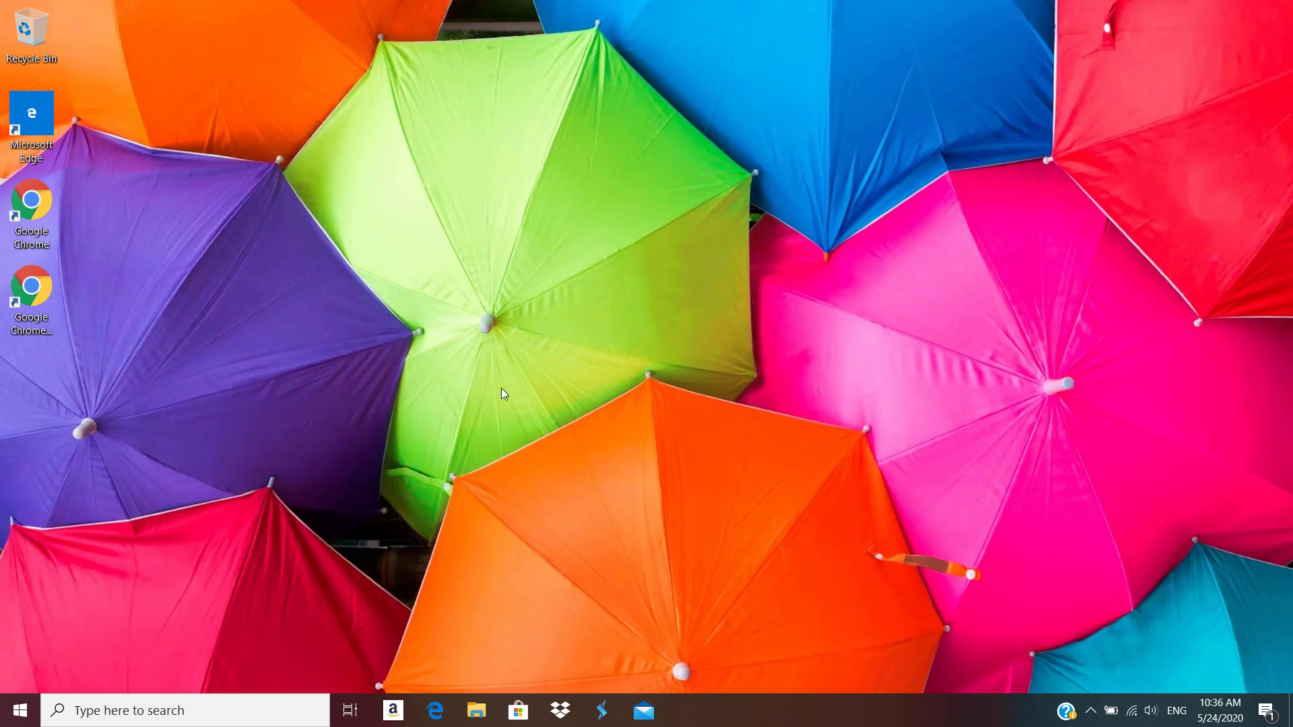
Open File Explorer on the Windows (C:) drive with the View ribbon showing.
click(476, 710)
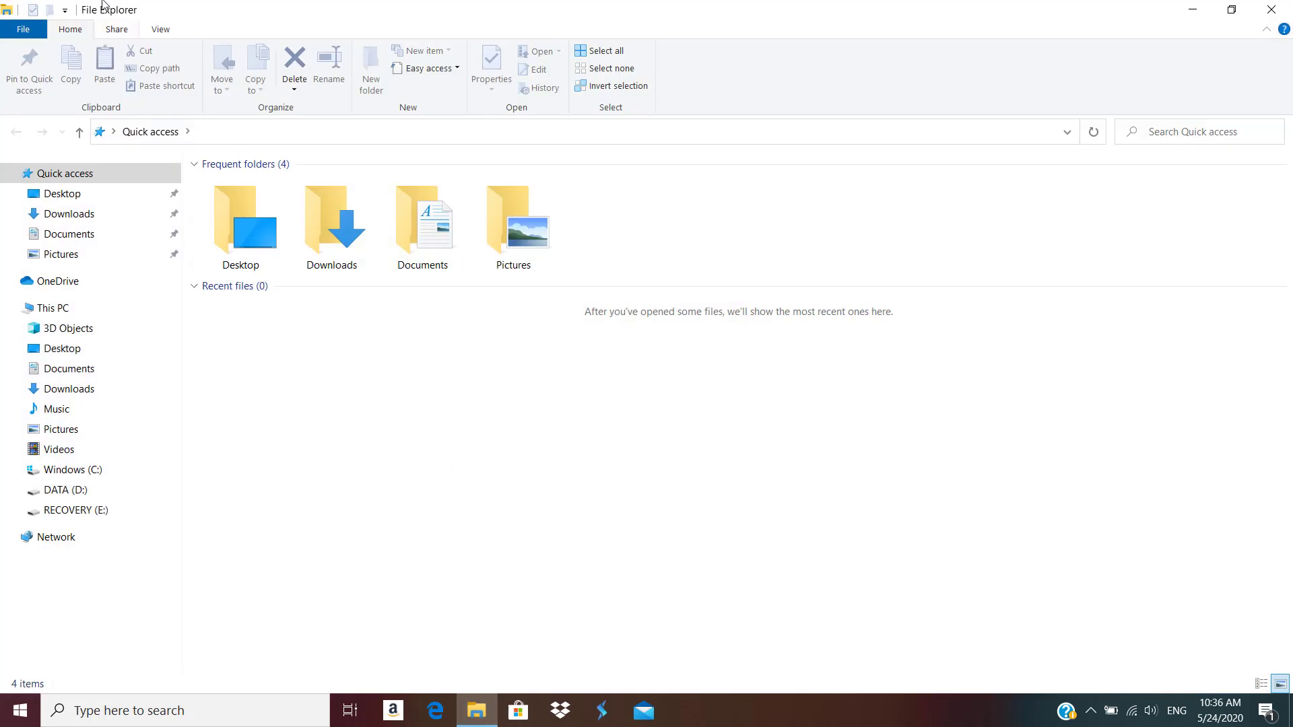
click(60, 470)
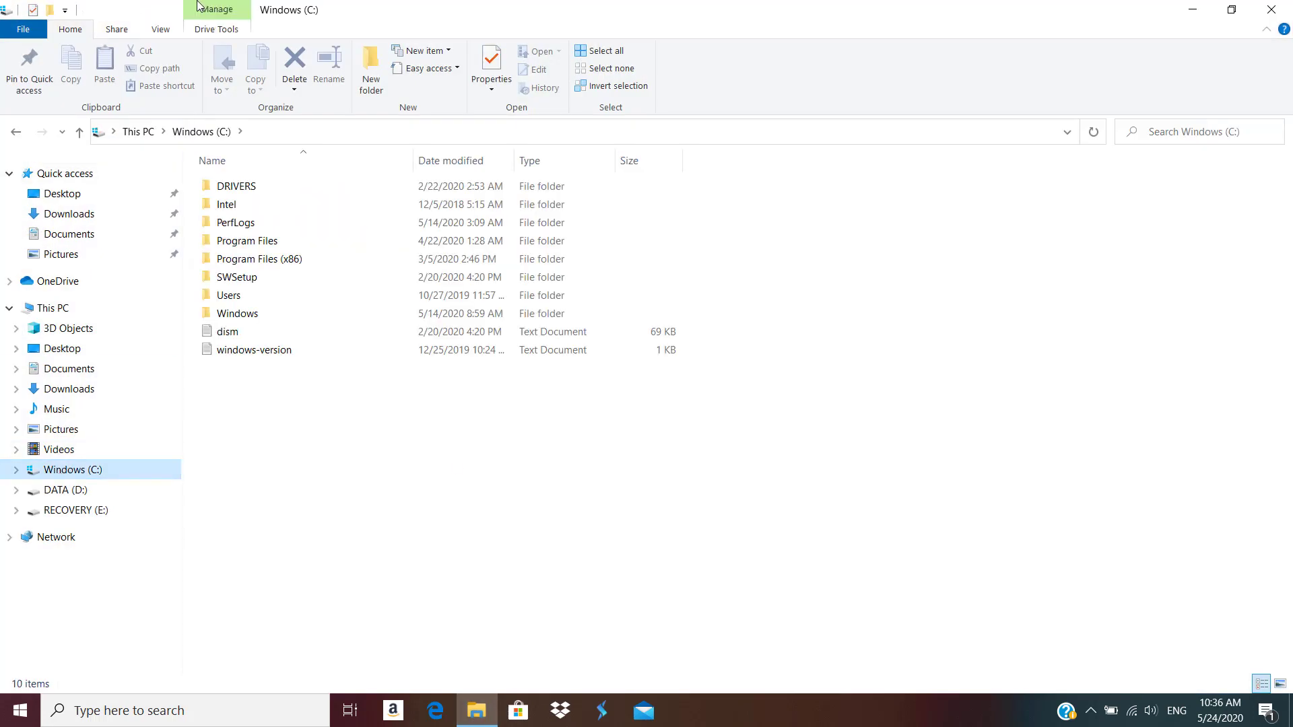
click(167, 29)
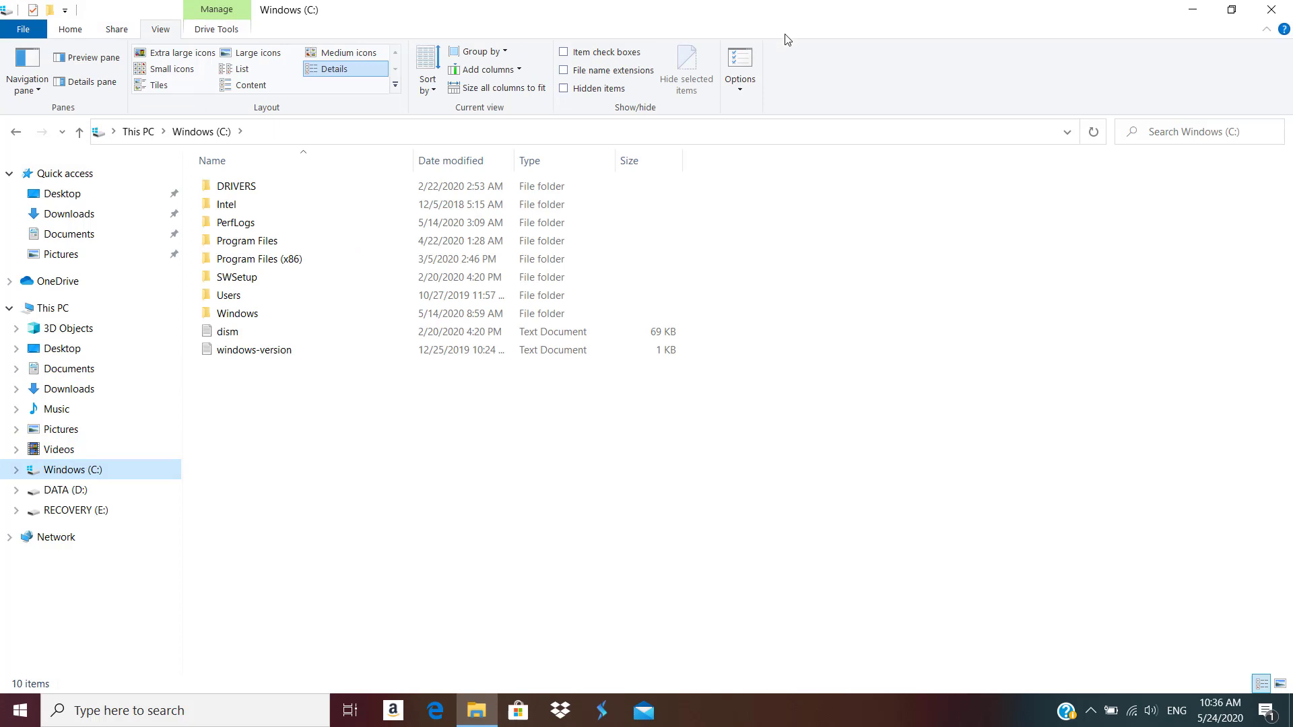
In Folder Options, turn on Show hidden files and untick Hide protected operating system files.
click(740, 57)
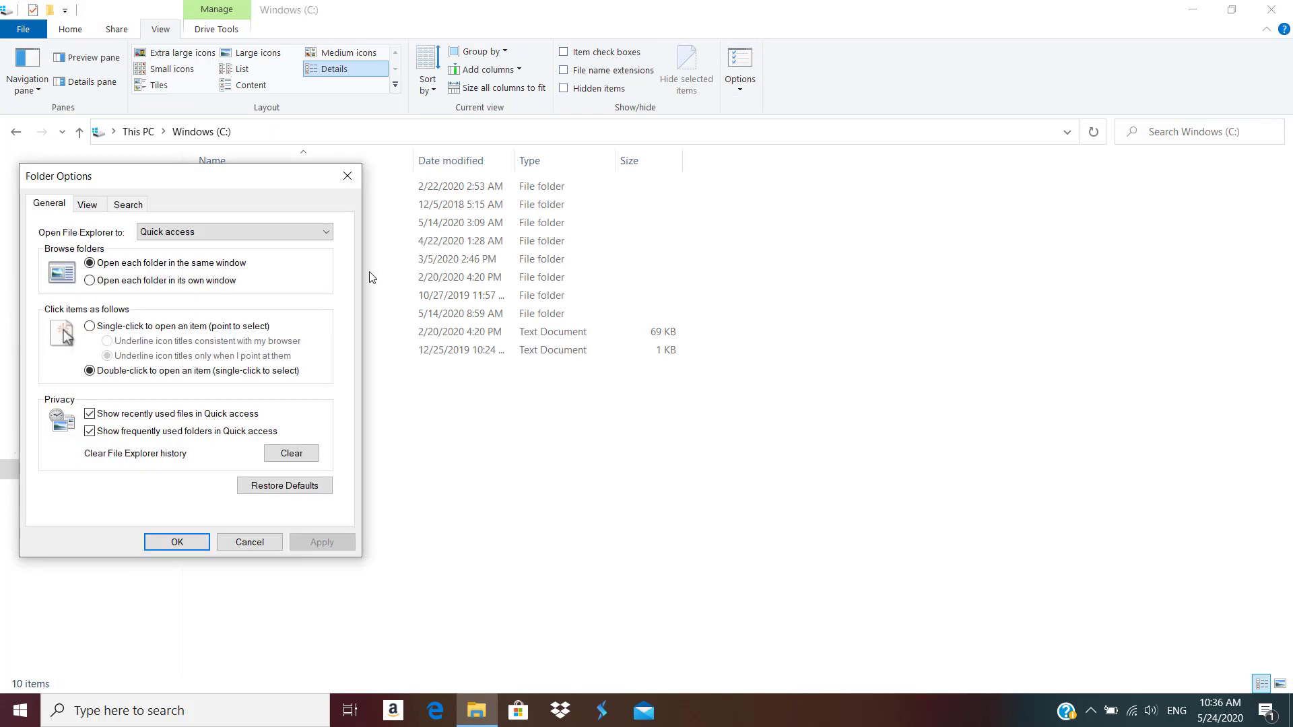
click(87, 205)
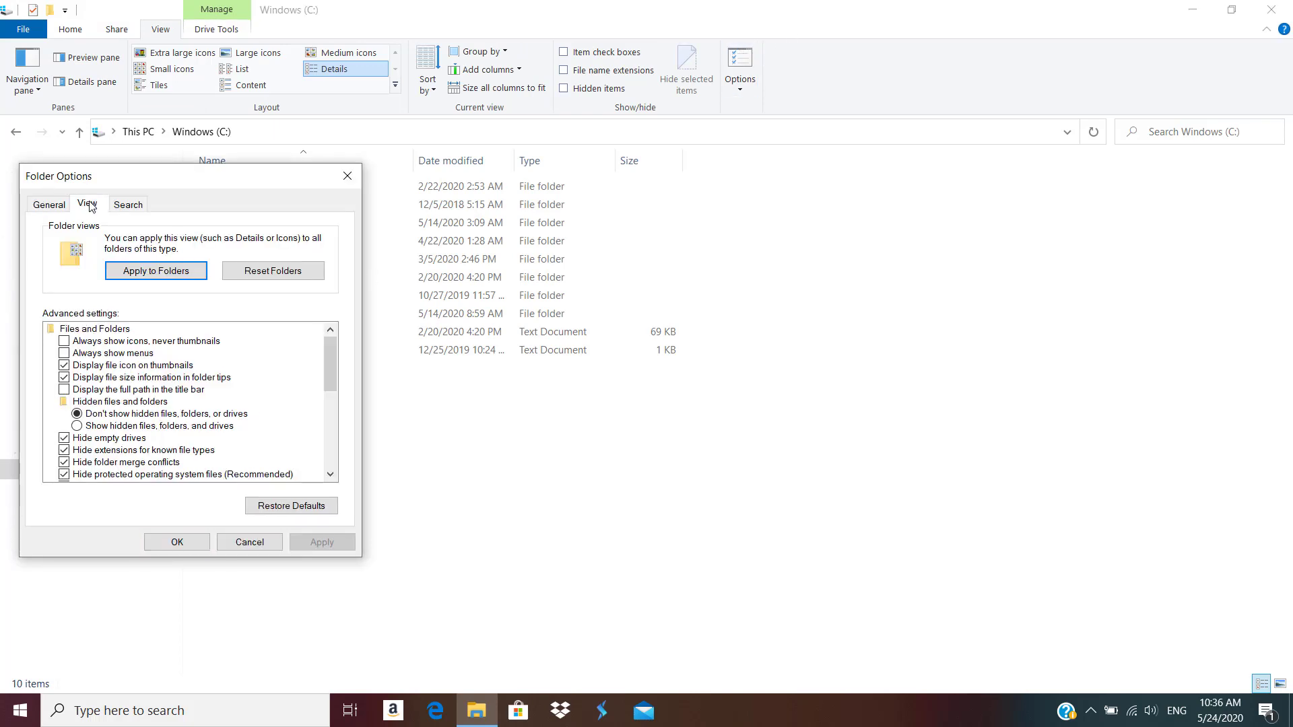
click(96, 426)
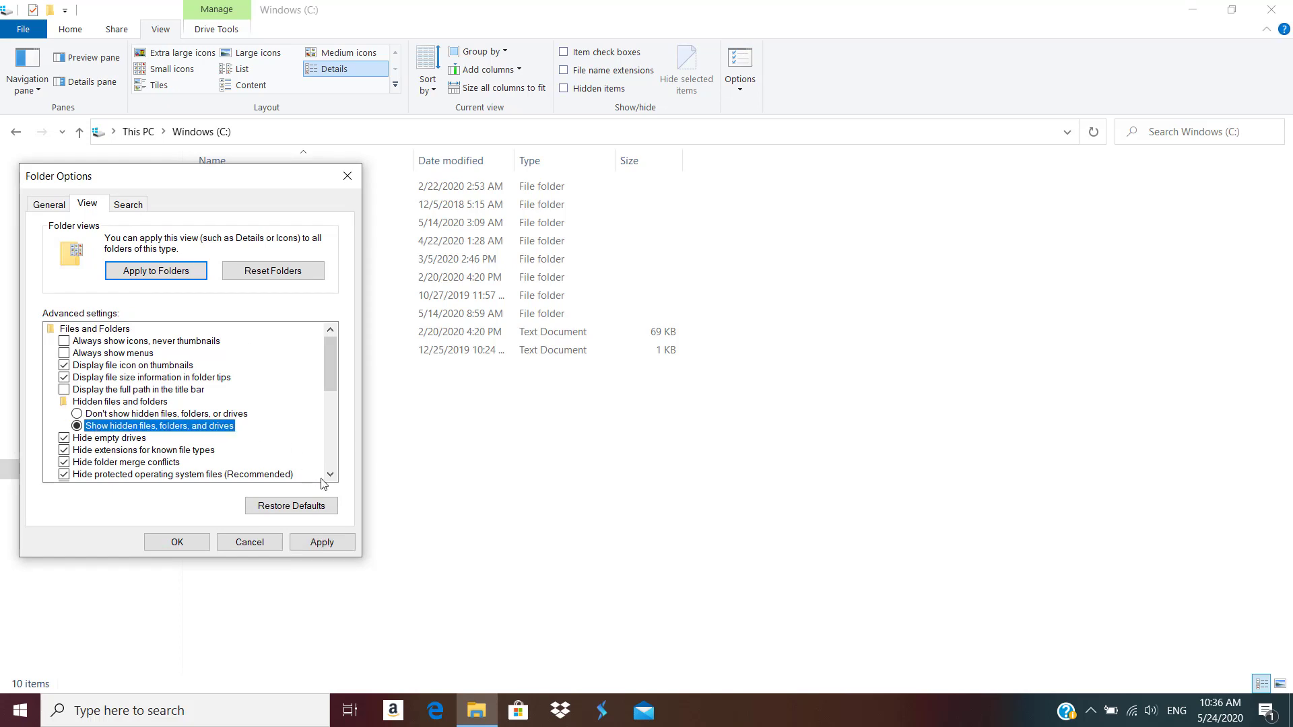
click(172, 475)
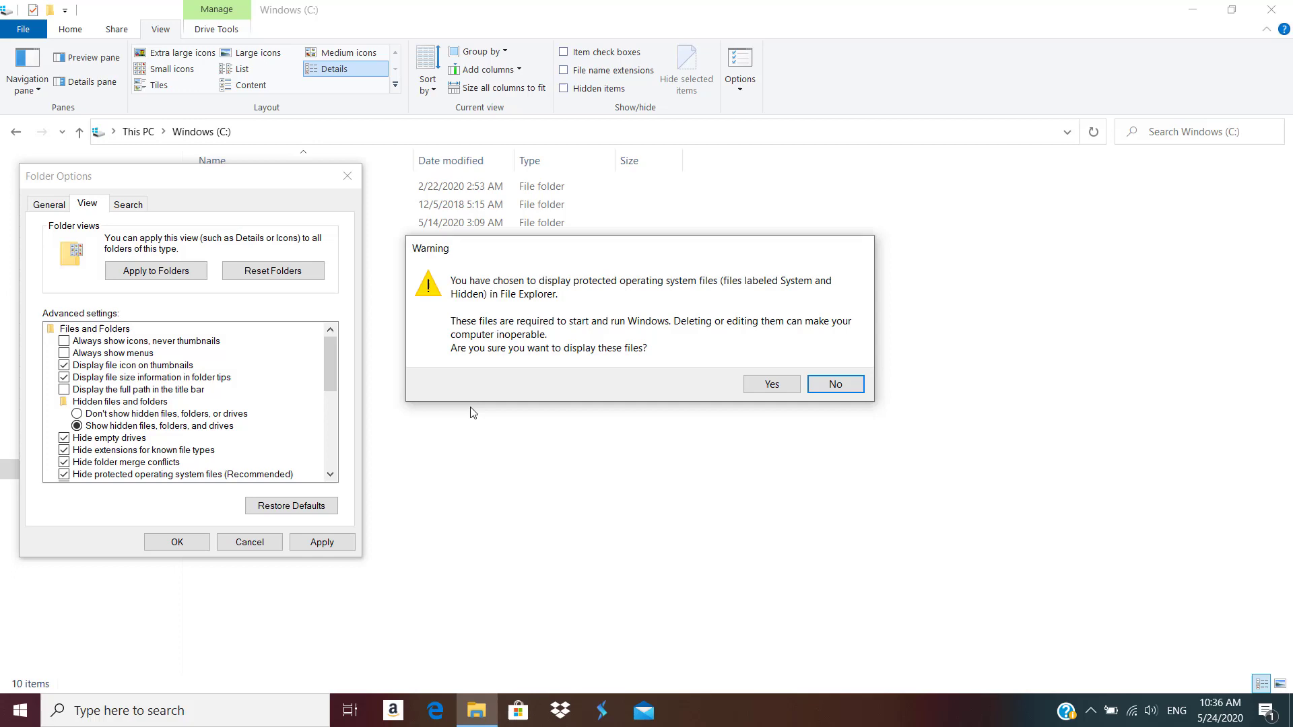
click(769, 384)
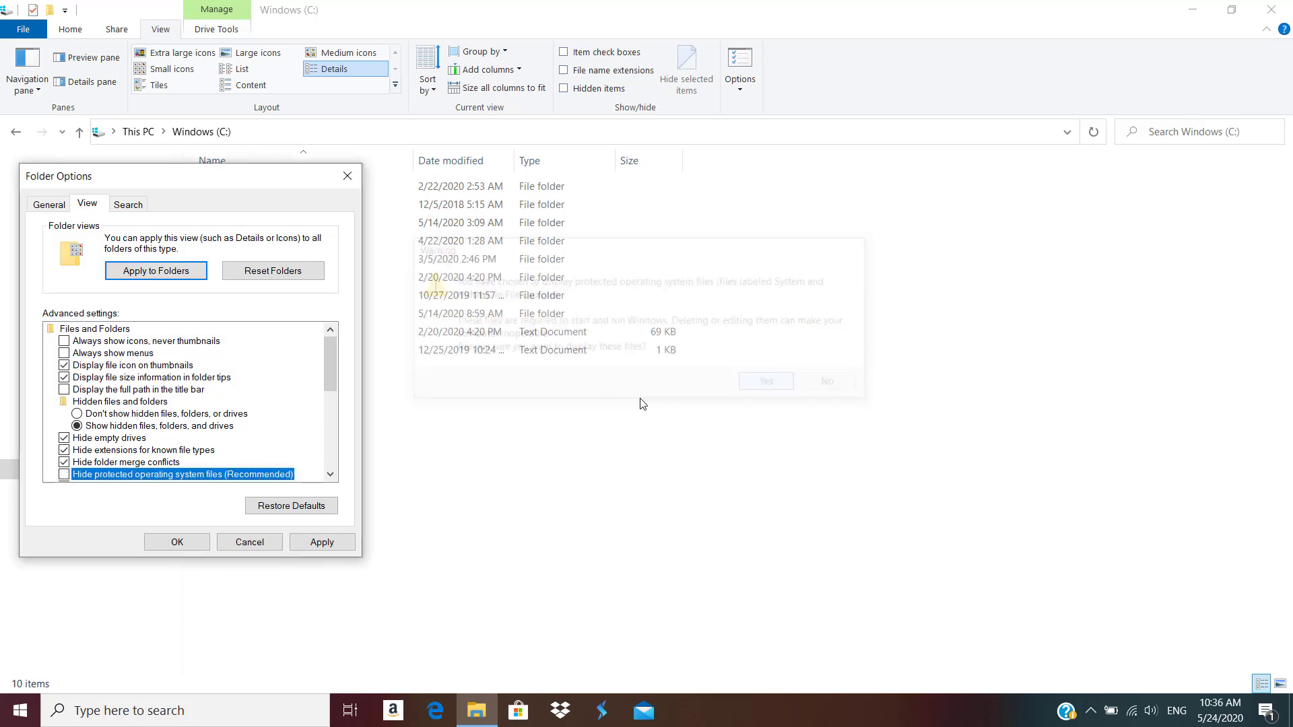
click(205, 543)
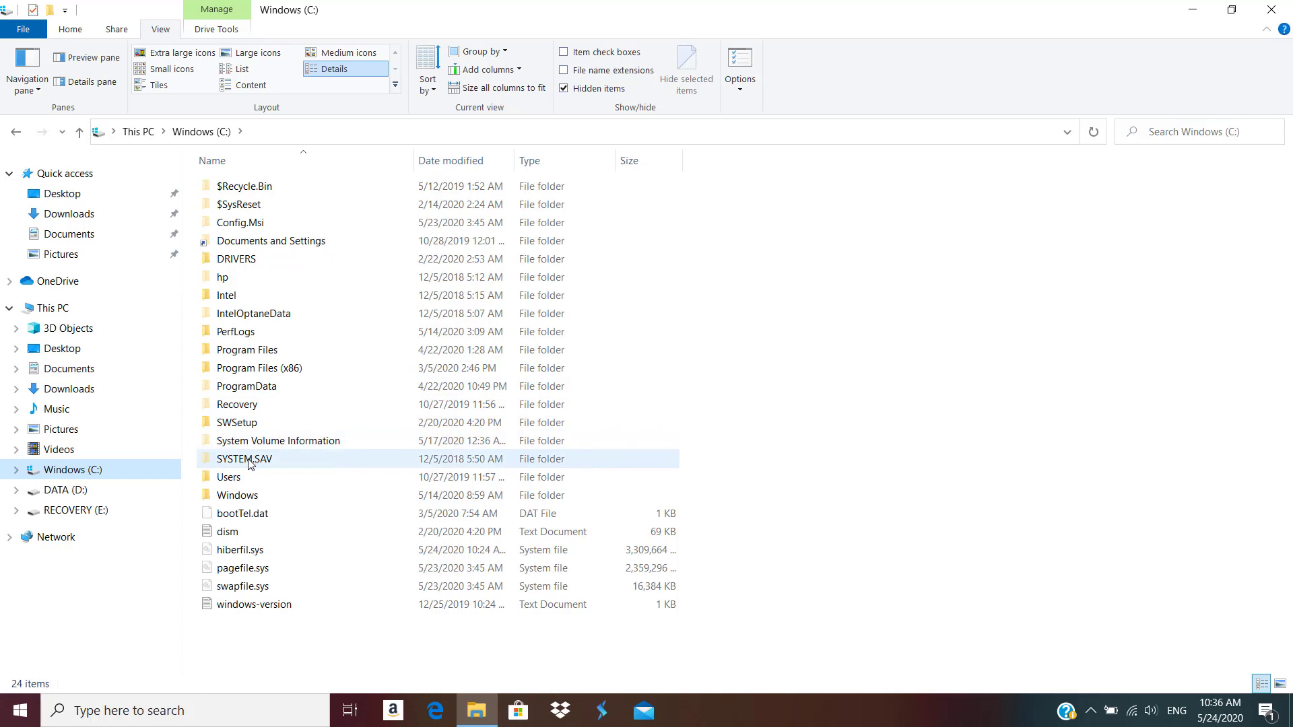
Open C:\SYSTEM.SAV\logs\RM to list the 97 Recovery Manager log files.
mouse_move(249, 464)
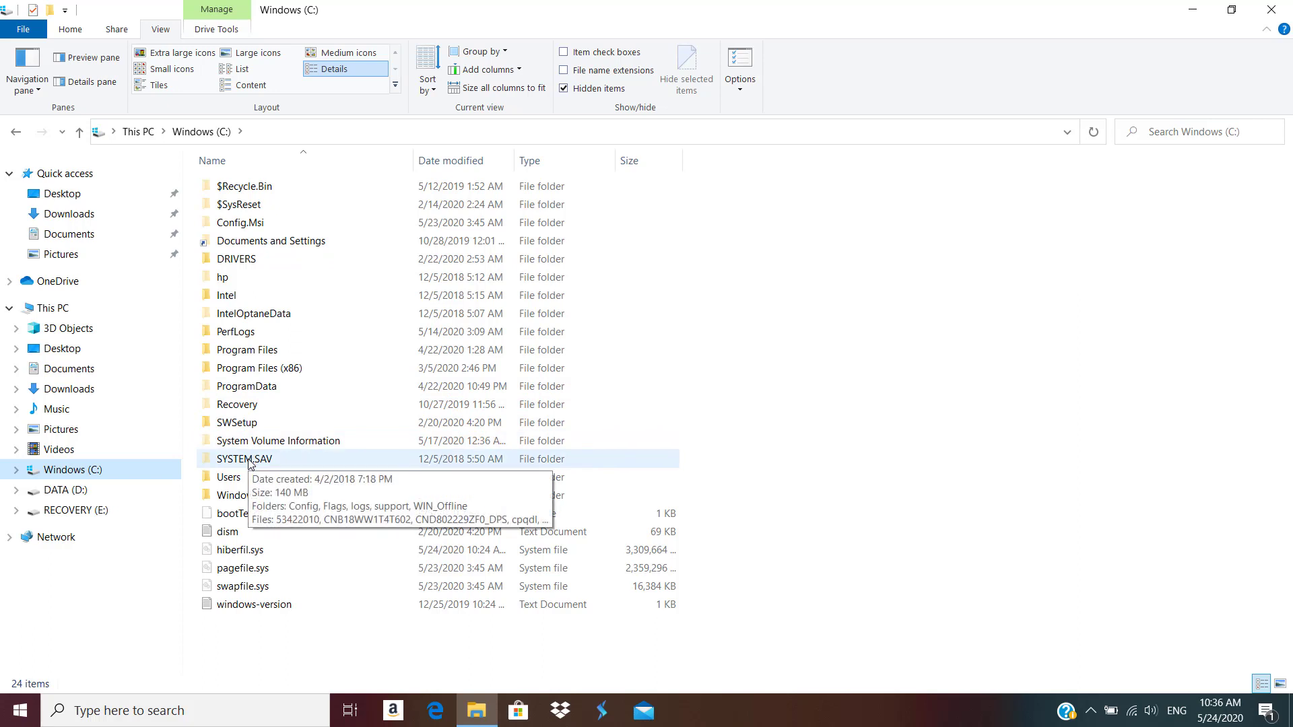
double_click(249, 460)
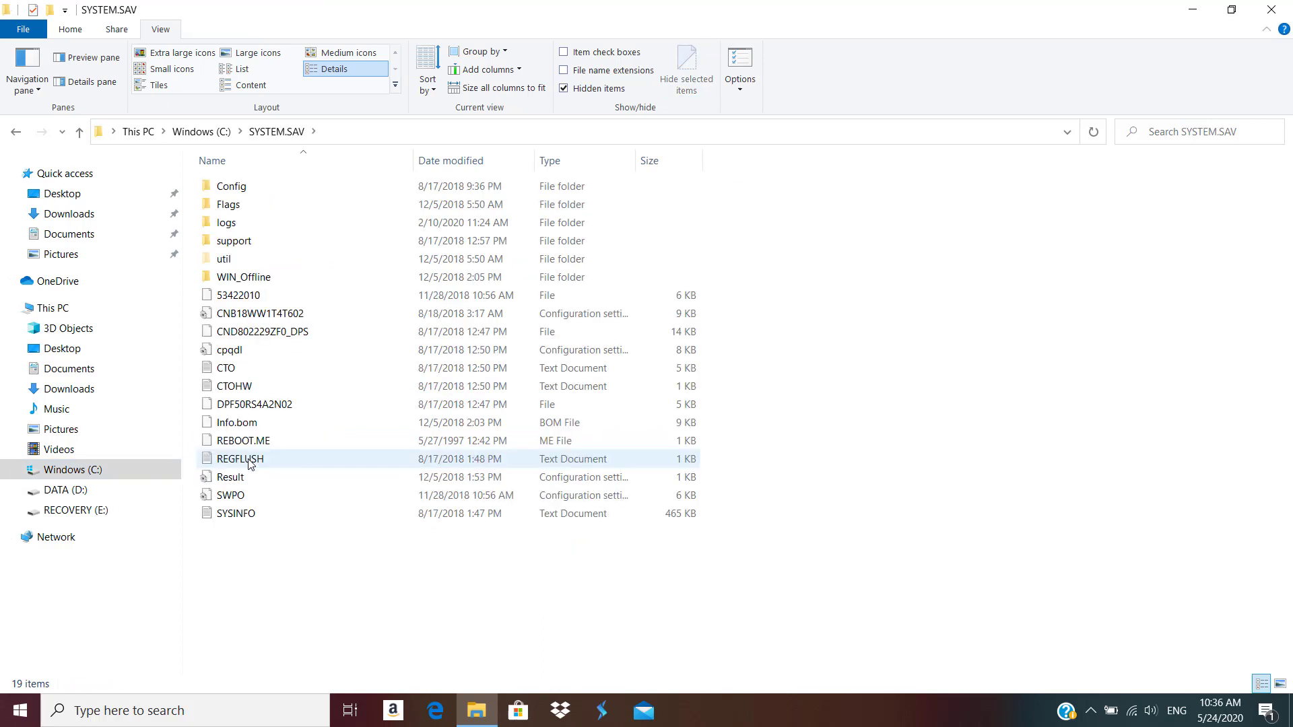
double_click(226, 223)
click(238, 283)
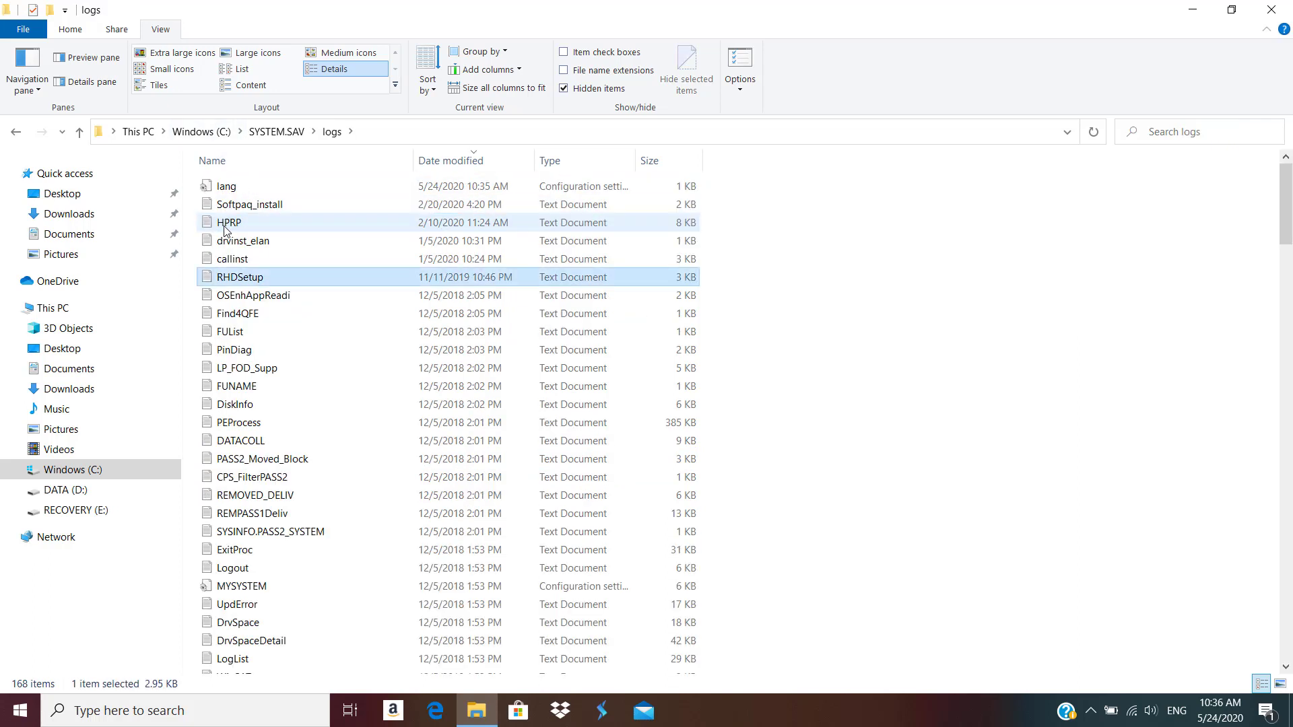
key(r)
key(m)
key(Return)
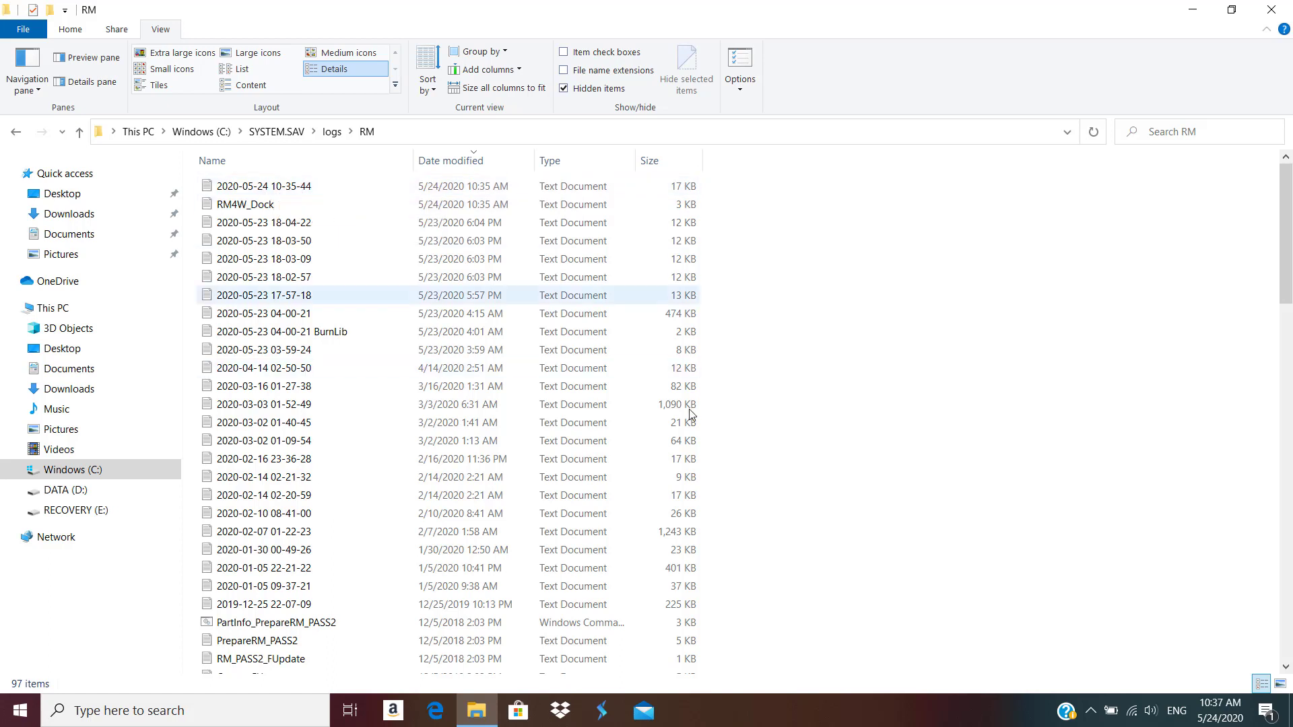
mouse_move(1215, 711)
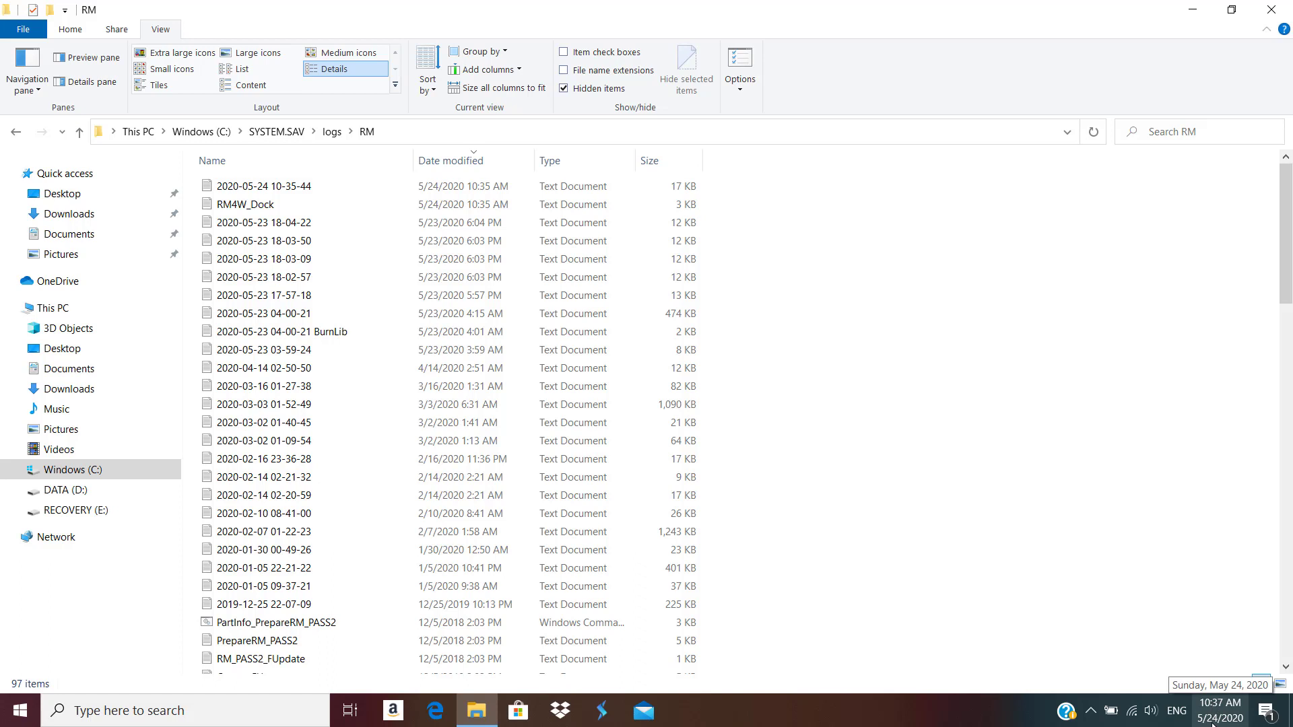
double_click(273, 185)
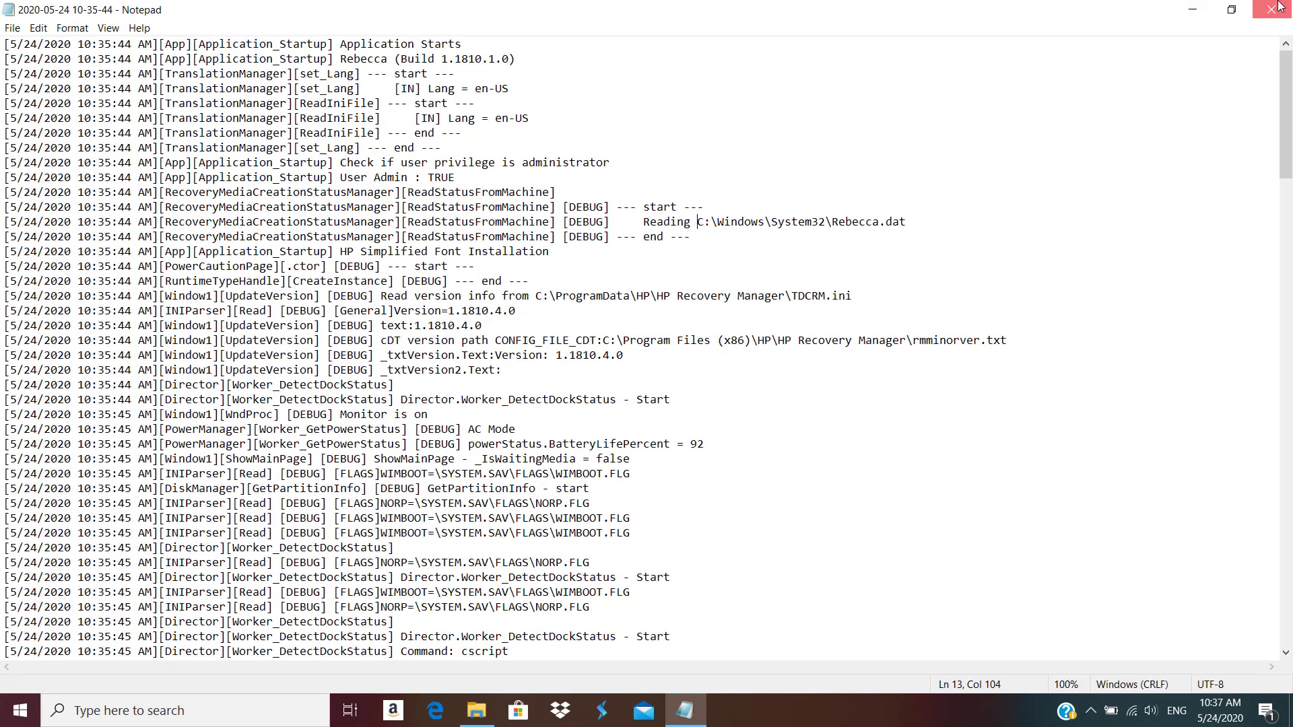
click(1272, 9)
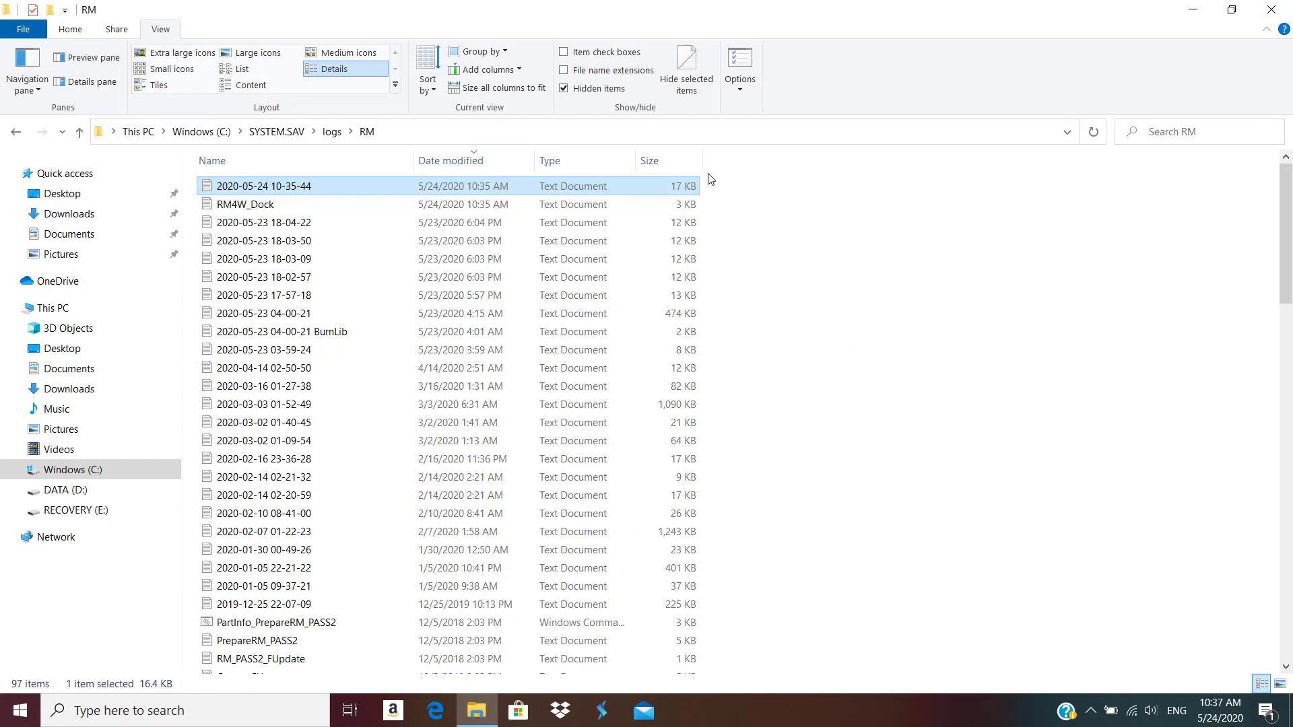
Navigate from the Windows (C:) drive into the C:\Windows\System32 folder.
click(90, 475)
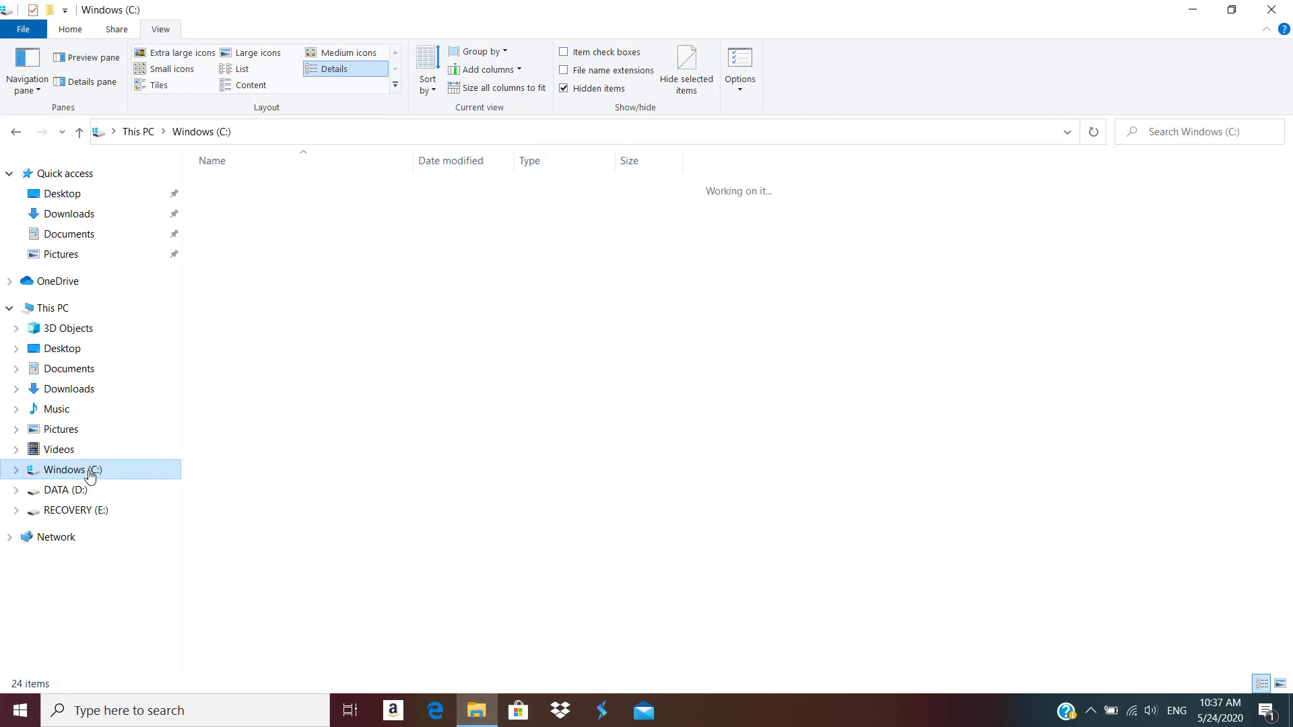
key(alt+Left)
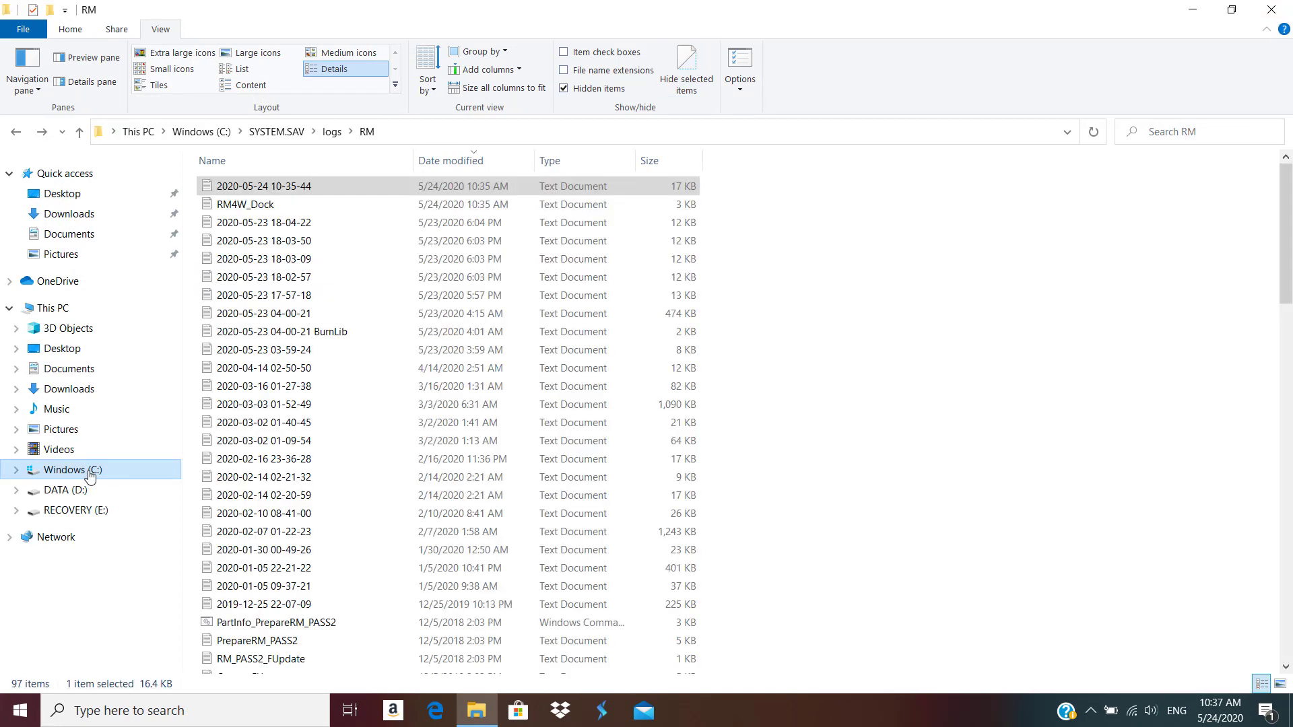
key(alt+Left)
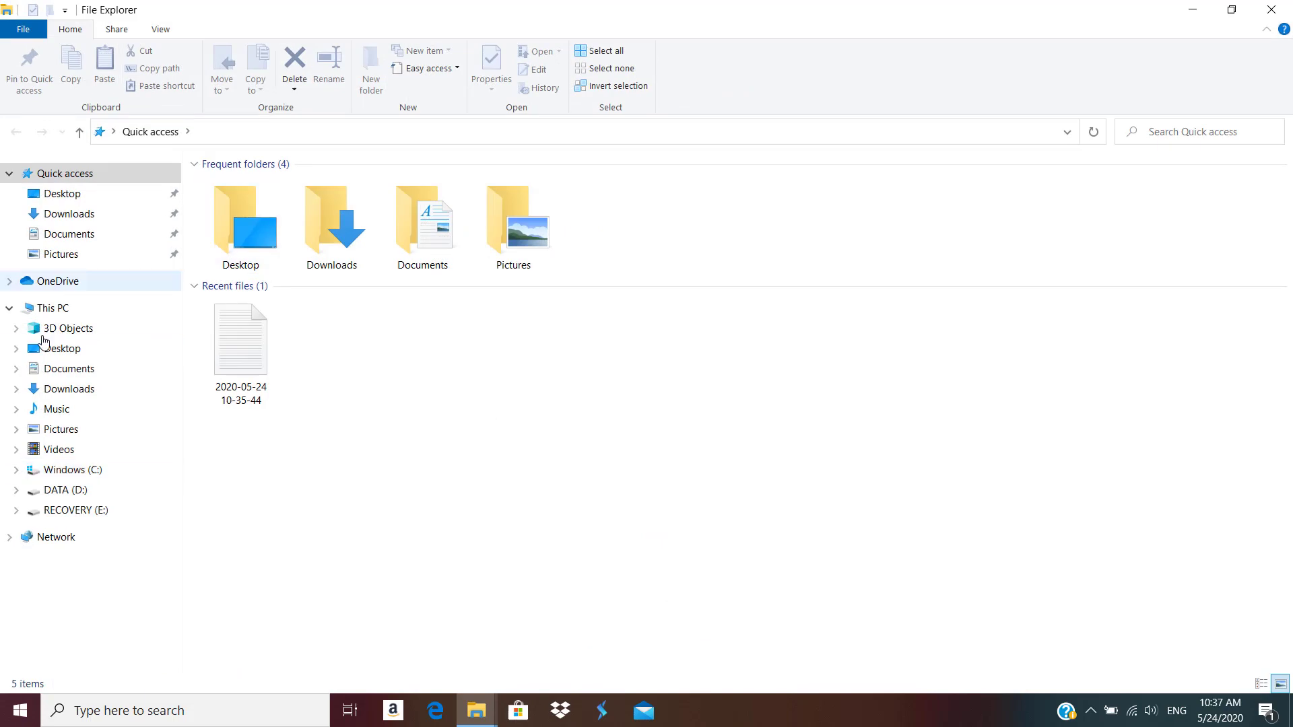
click(52, 471)
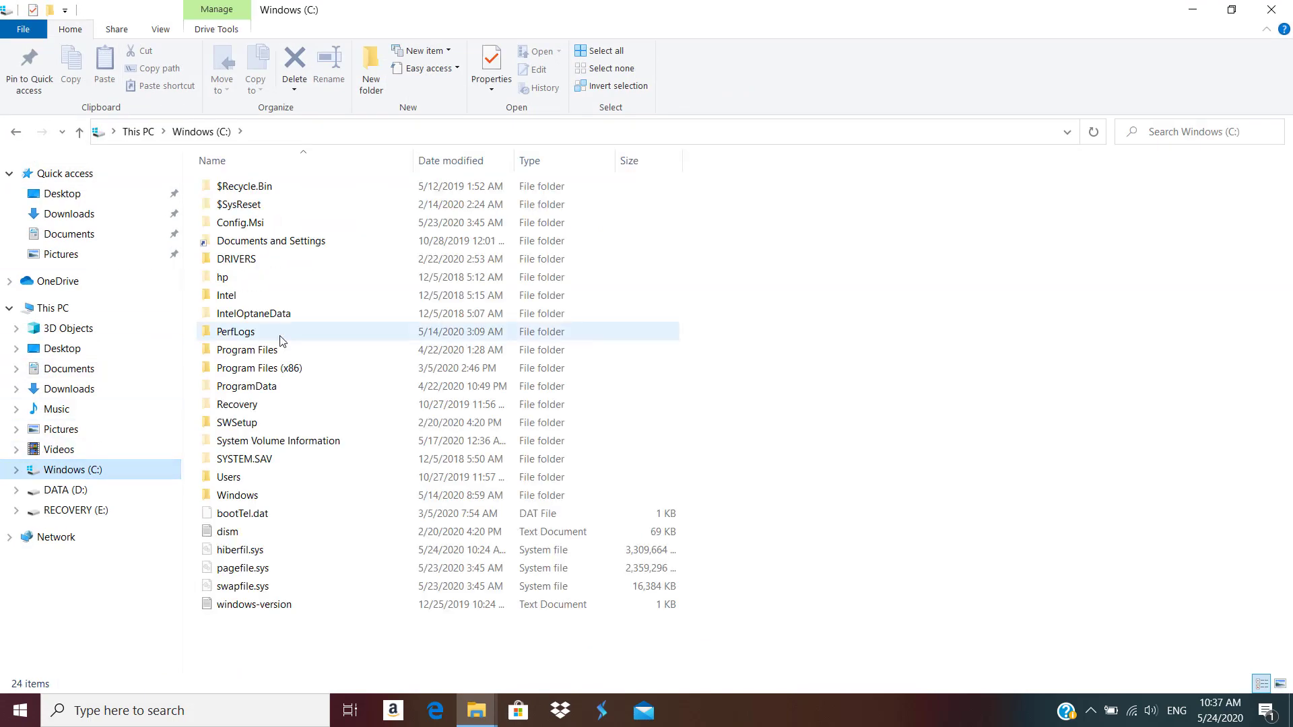
key(w)
key(Return)
key(e)
key(s)
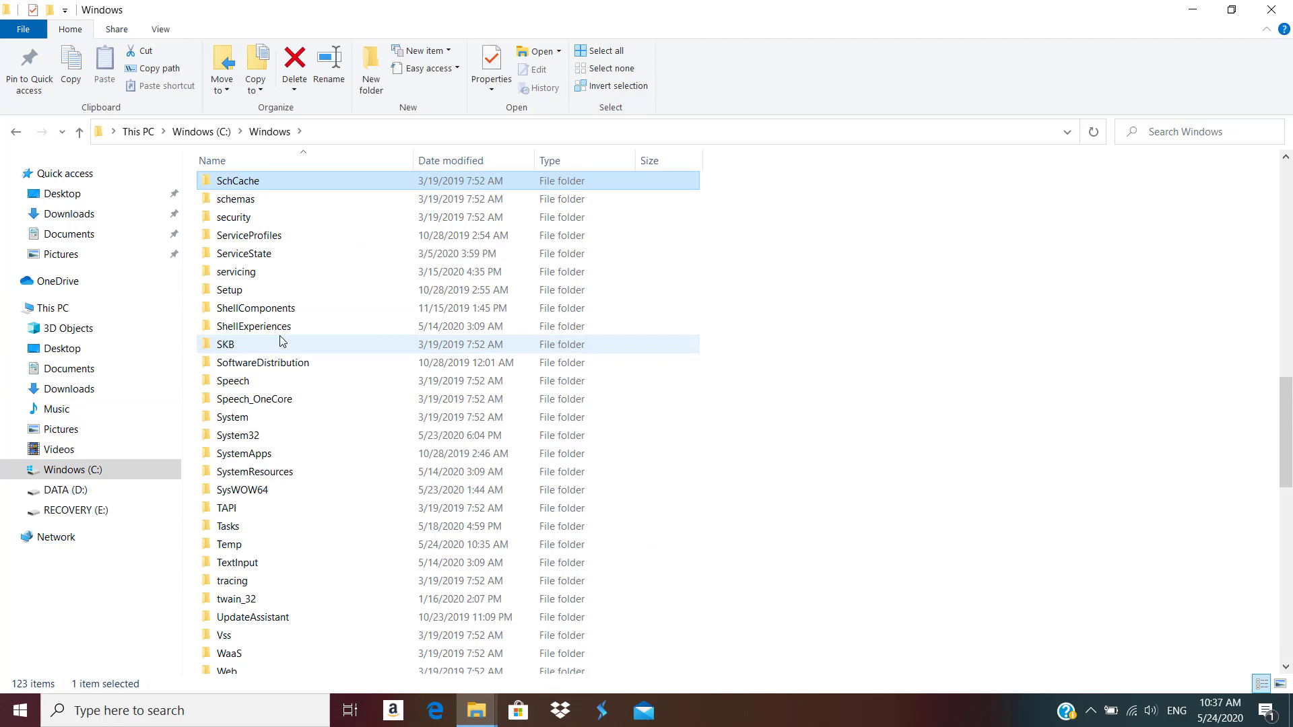
key(y)
key(3)
key(Return)
Delete Rebecca.dat from System32 with administrator permission, then minimize the window.
key(r)
key(e)
key(b)
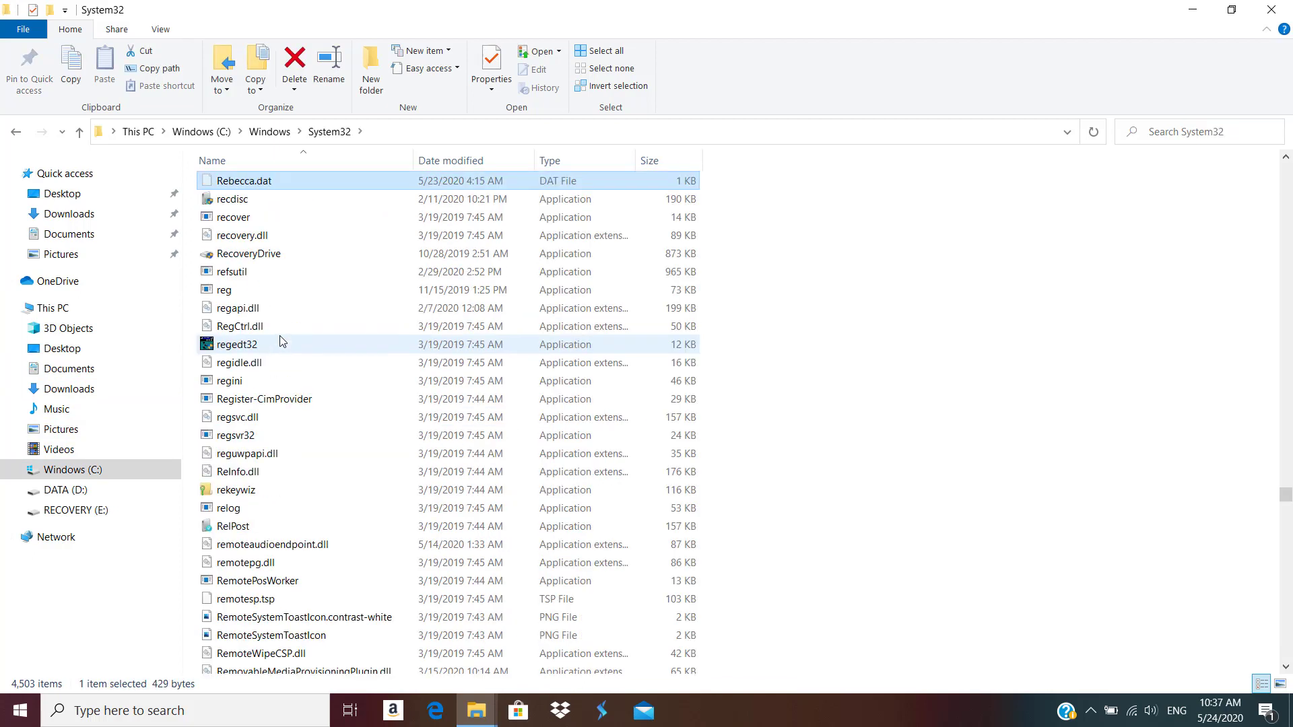
key(Delete)
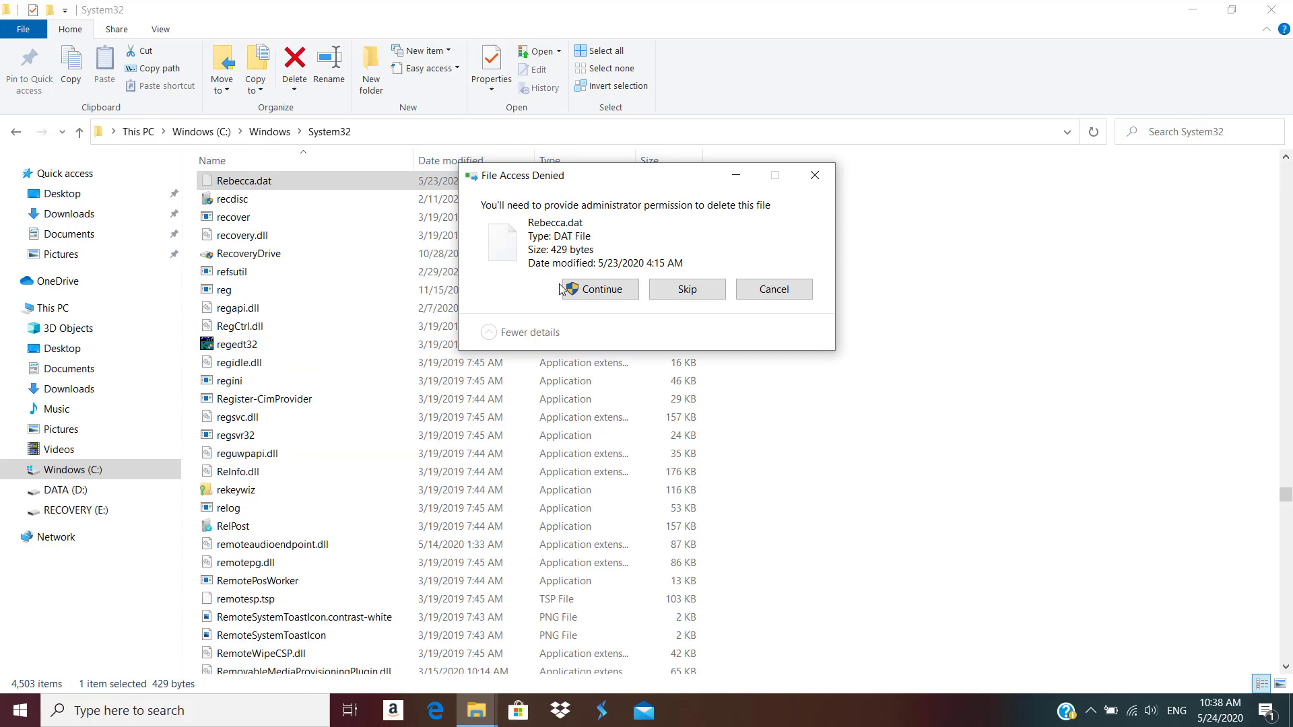
click(584, 290)
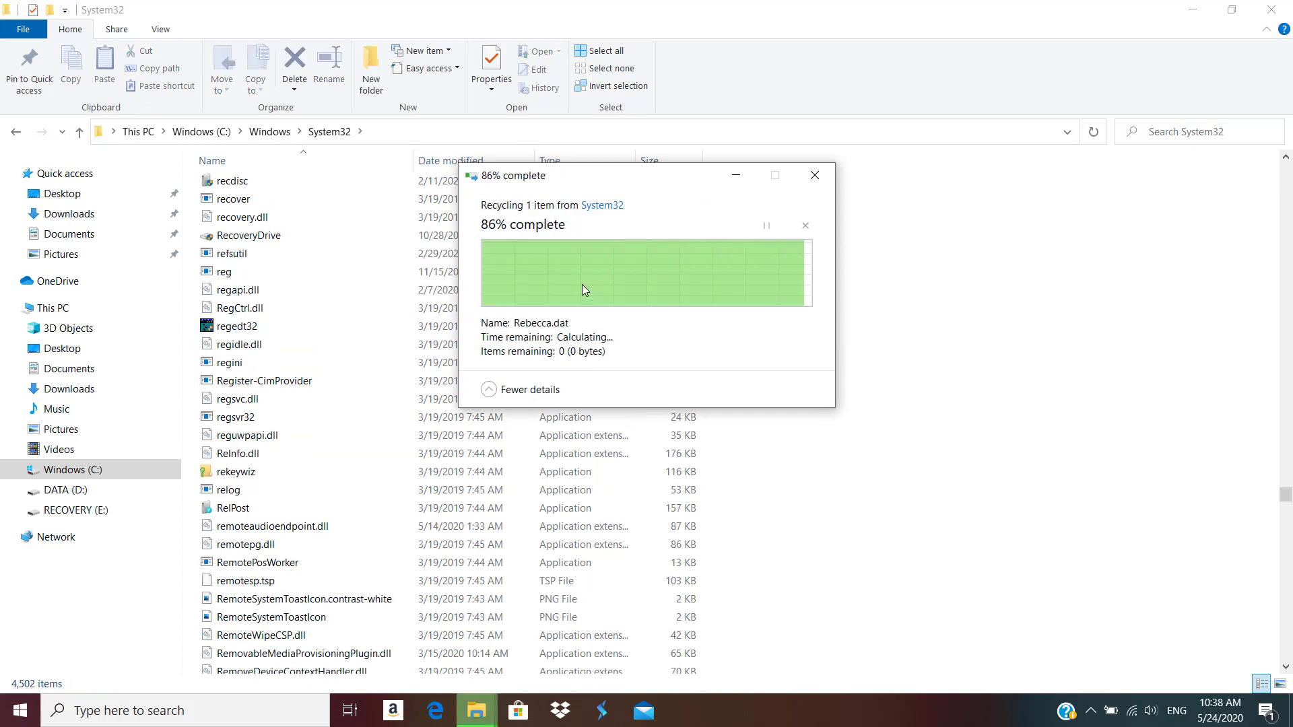
click(1190, 9)
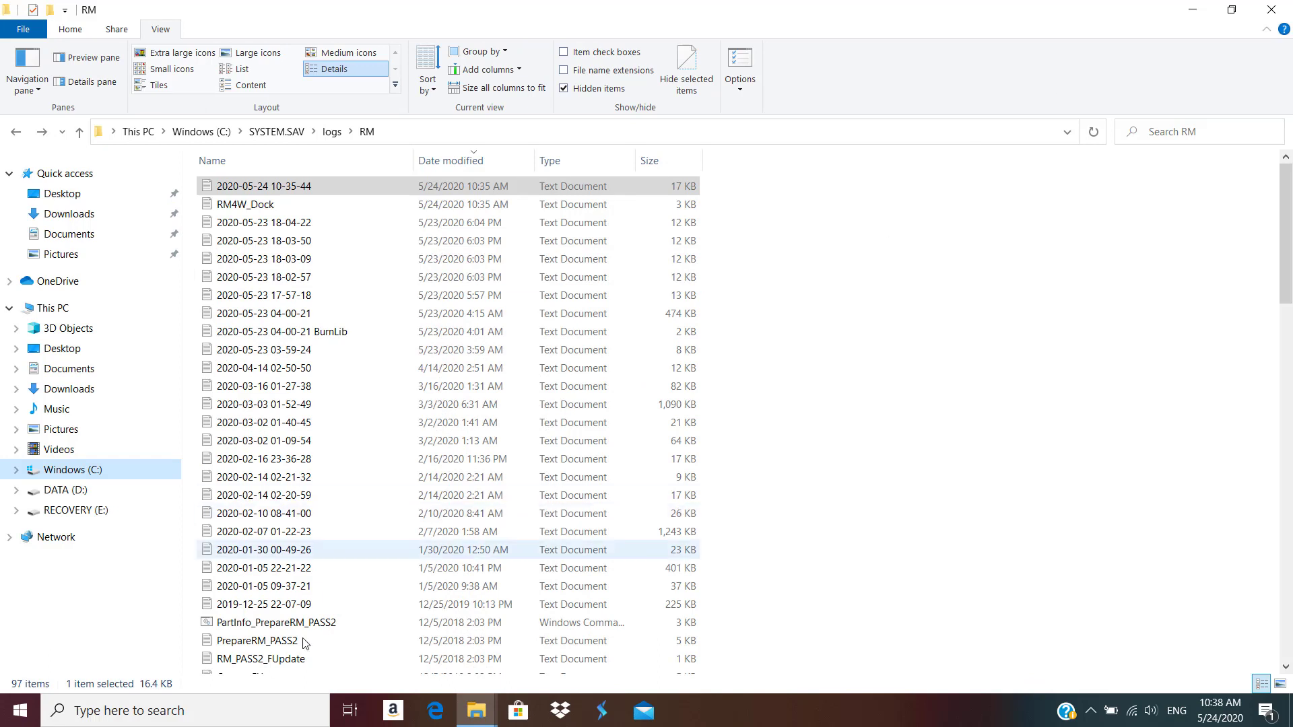
Relaunch HP Recovery Manager, retry Create recovery media, acknowledge the 2020-05-23 refusal and close it.
click(14, 720)
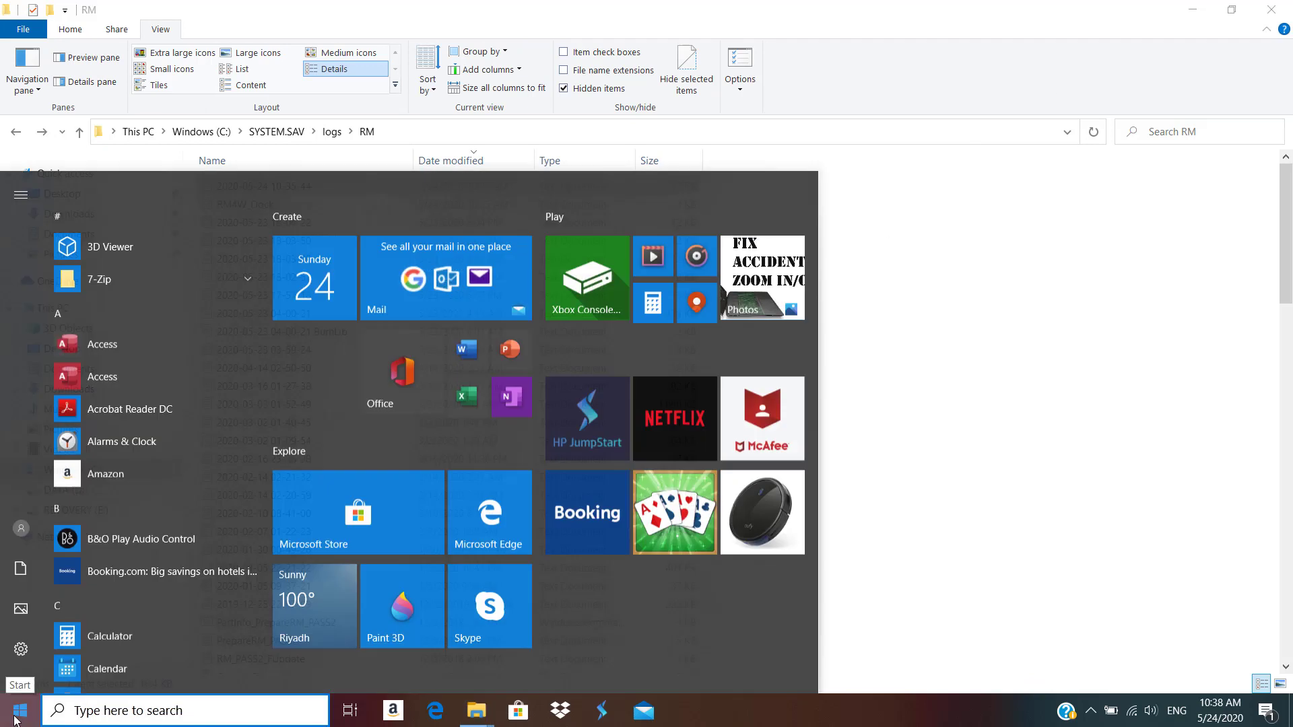
text(hp)
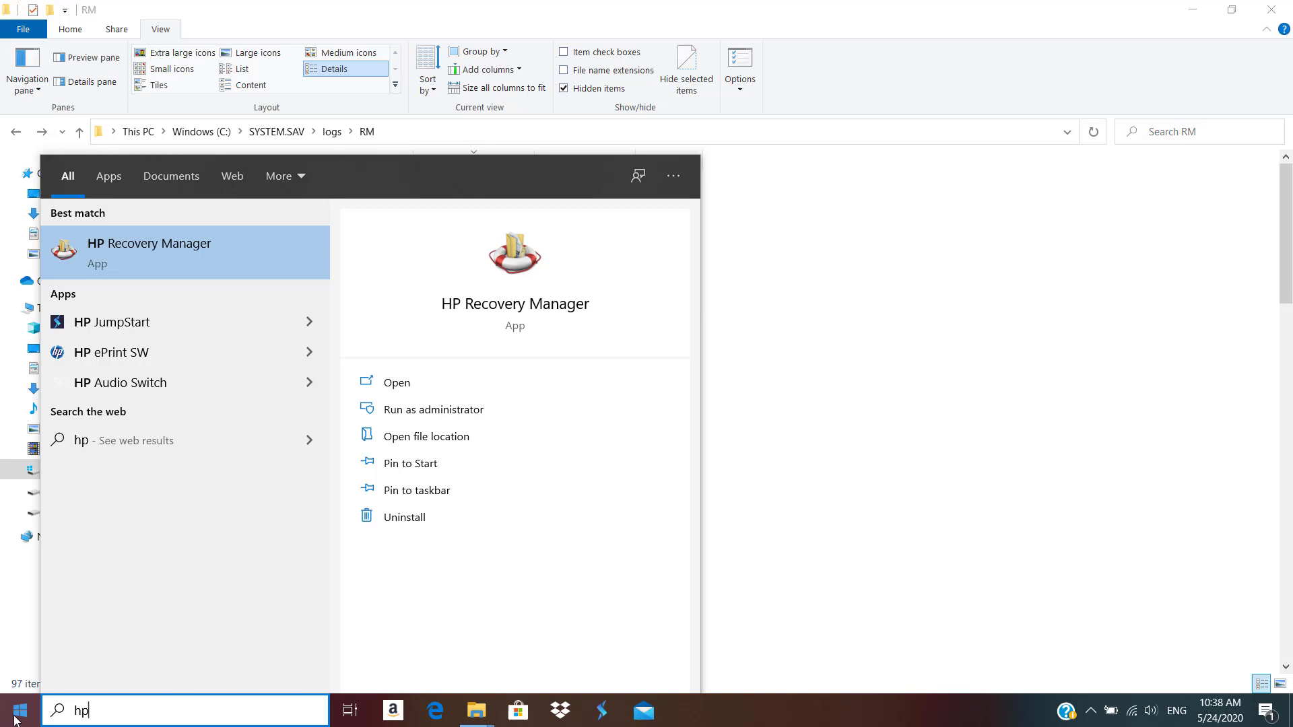
key(Return)
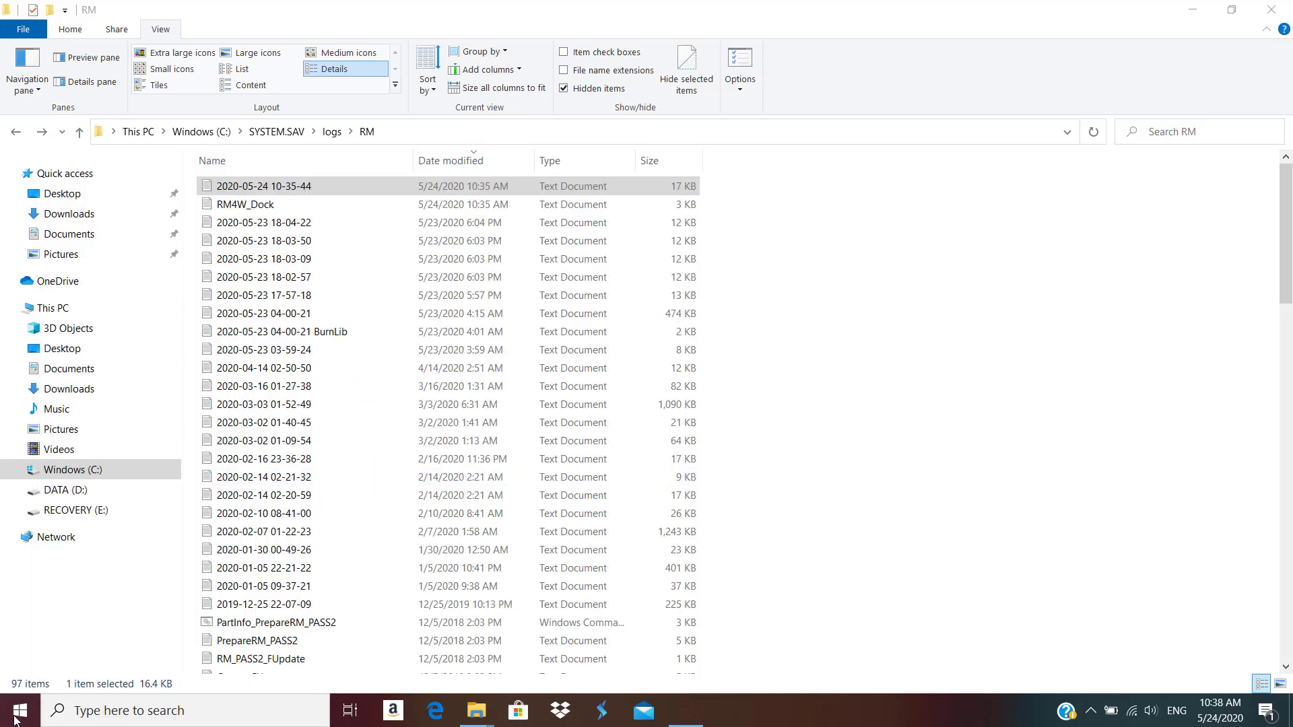
click(622, 263)
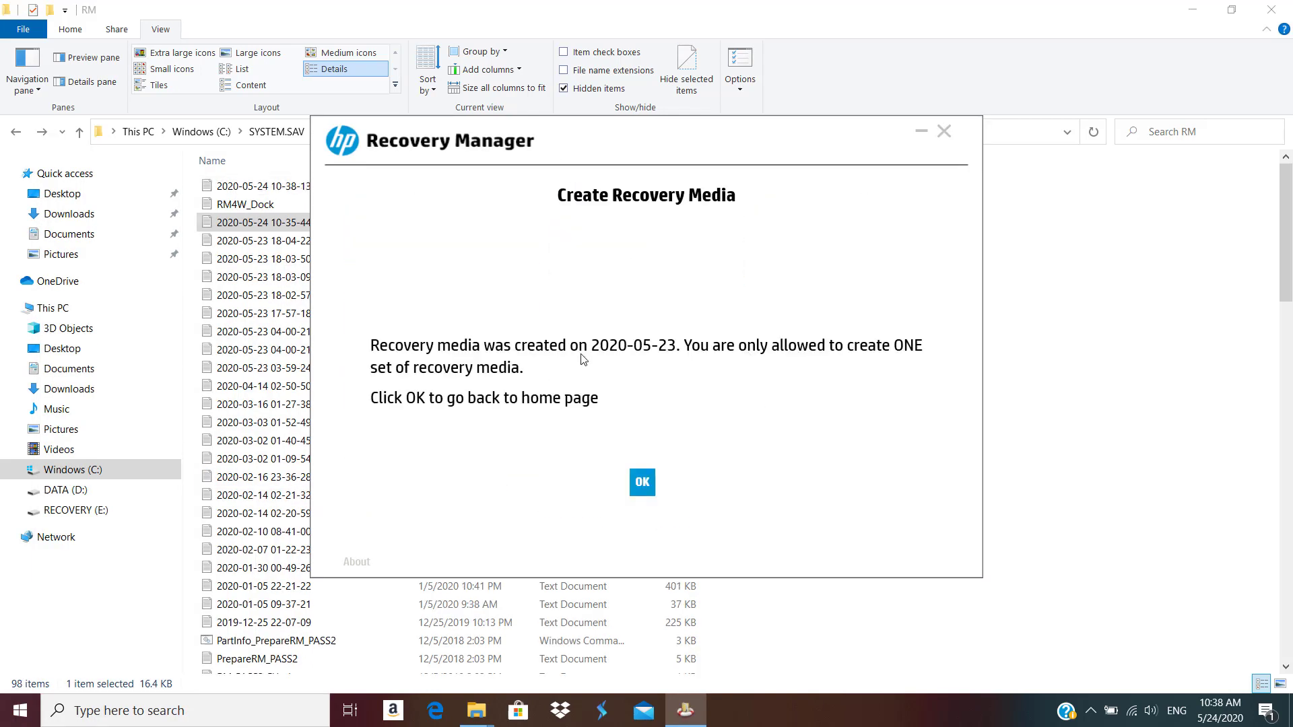
click(642, 482)
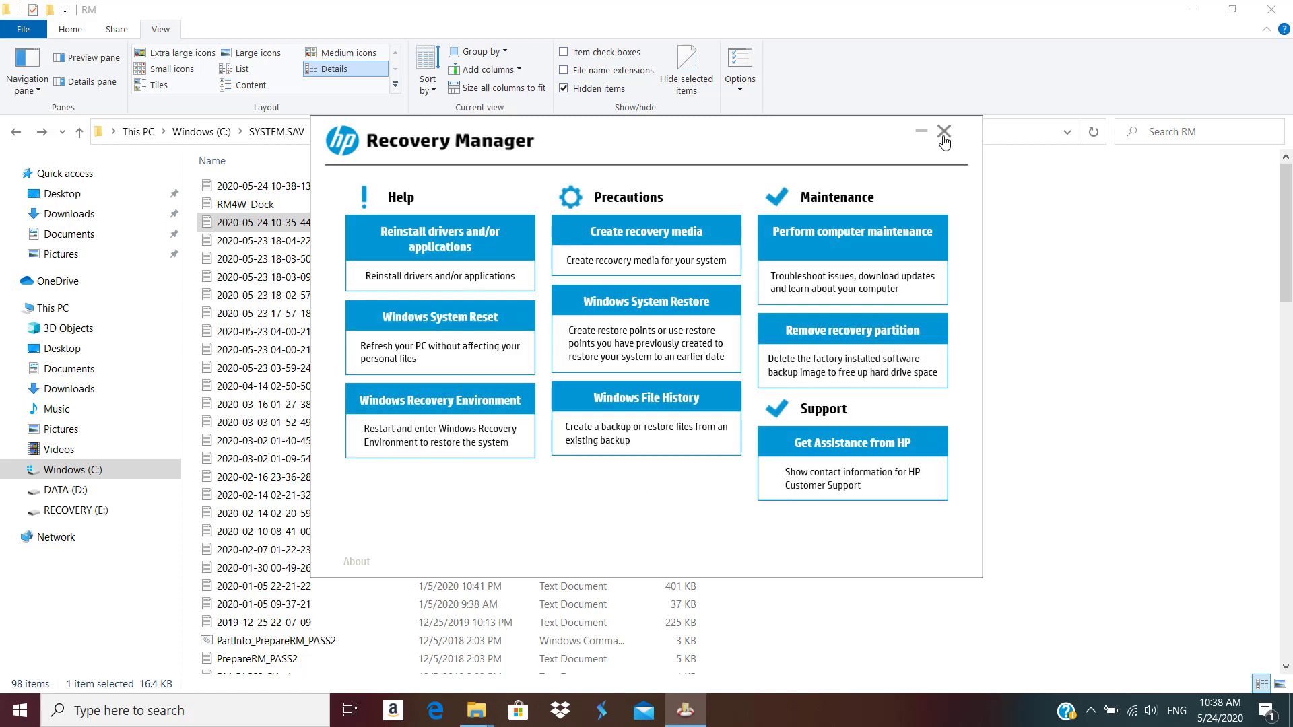
click(944, 132)
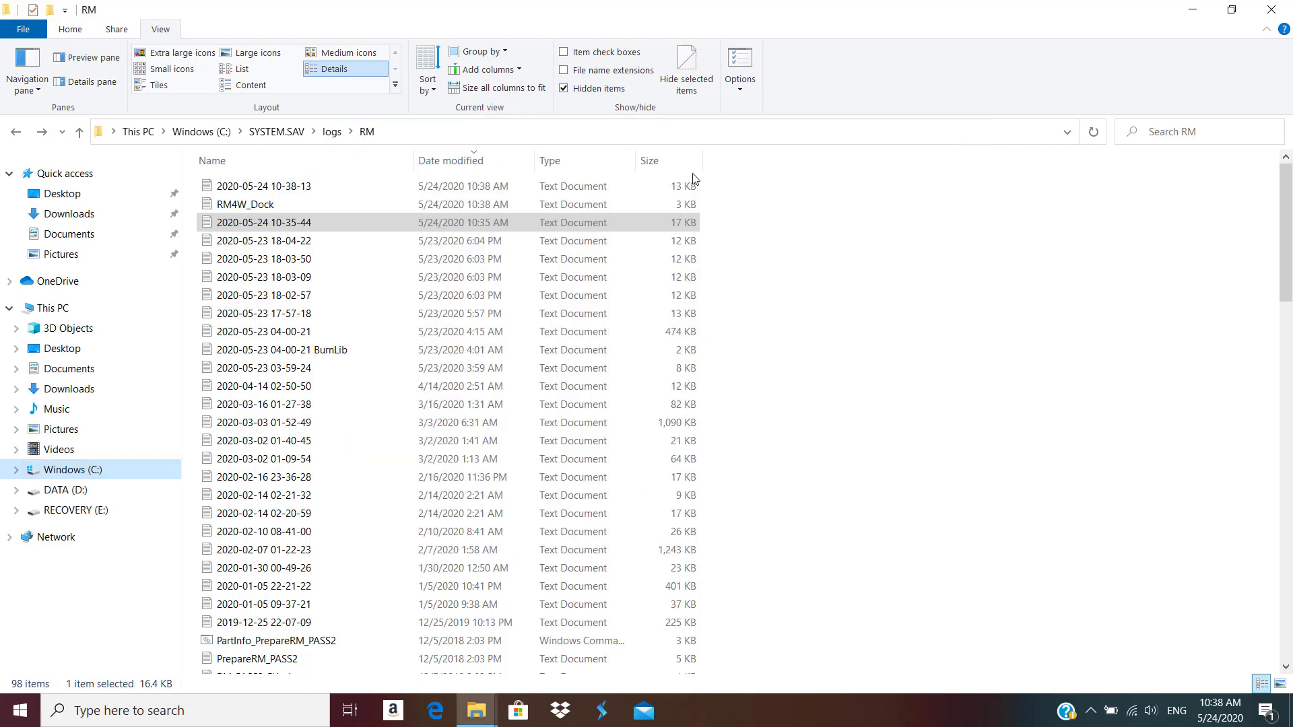
click(287, 191)
double_click(287, 191)
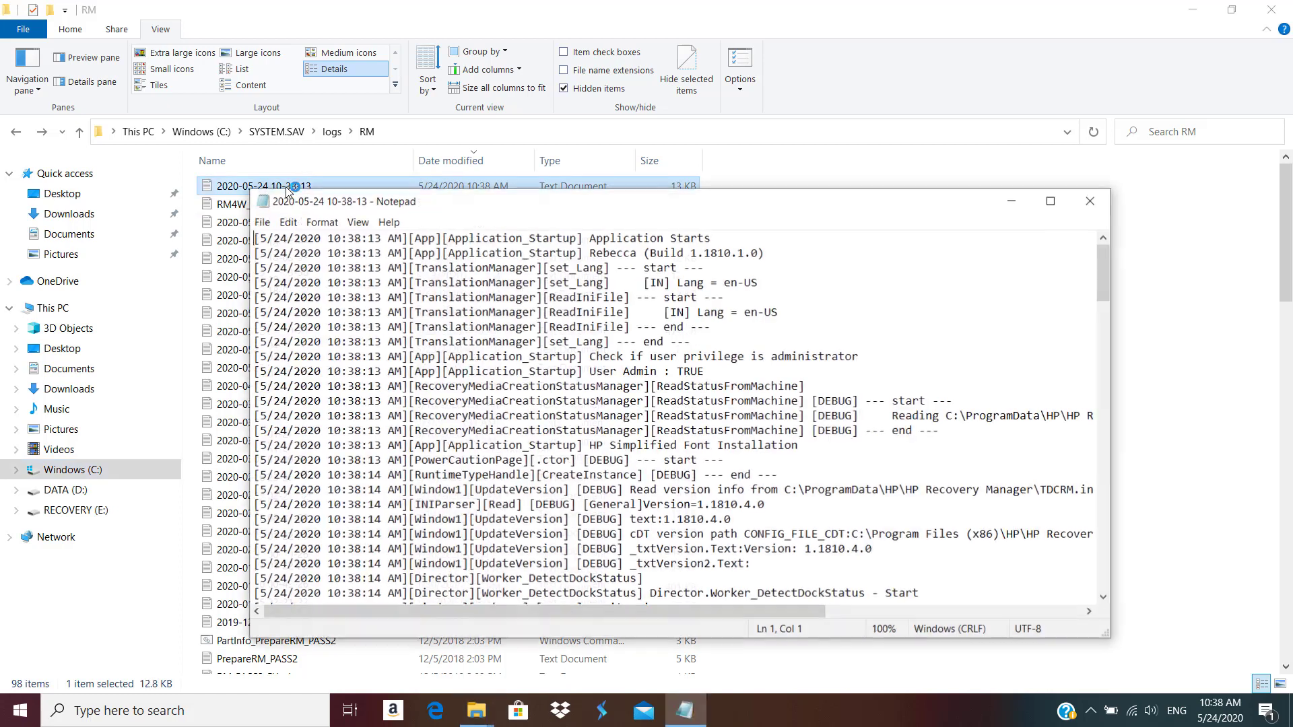
double_click(520, 201)
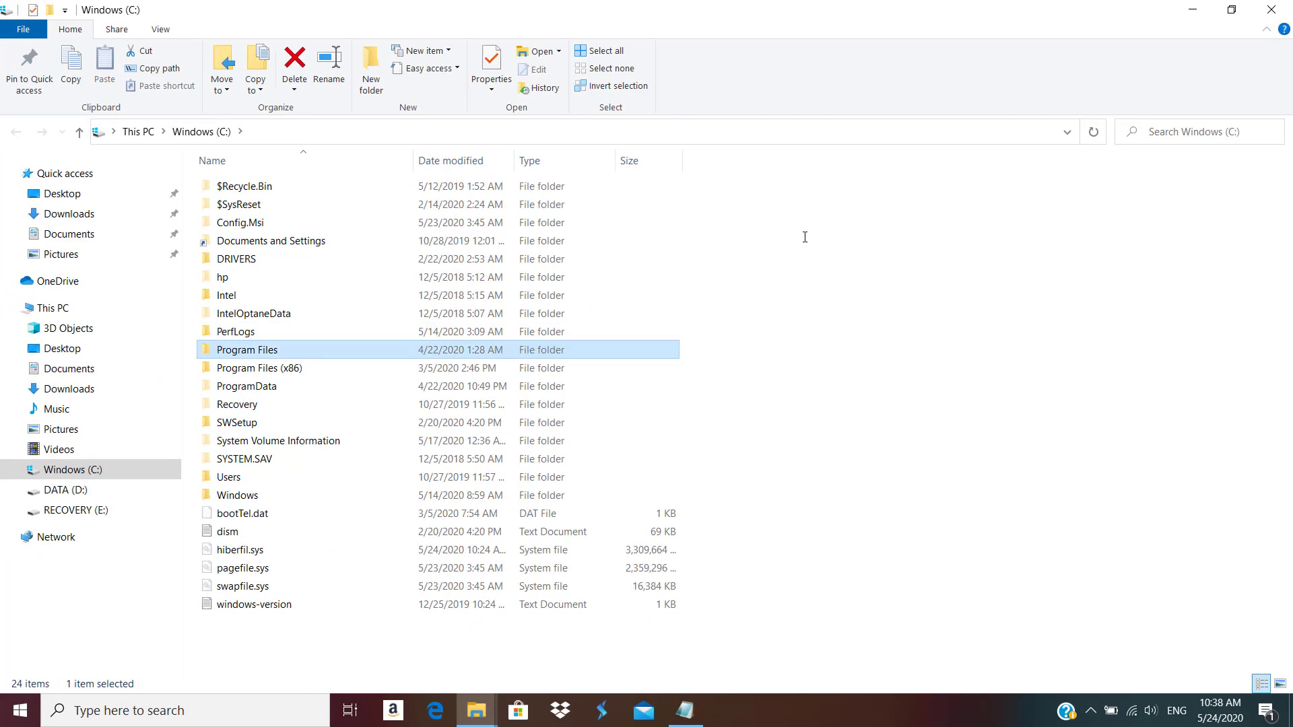
Navigate to C:\ProgramData\HP\HP Recovery Manager and delete RMCStatus.bin.
key(Down)
key(Down)
key(Return)
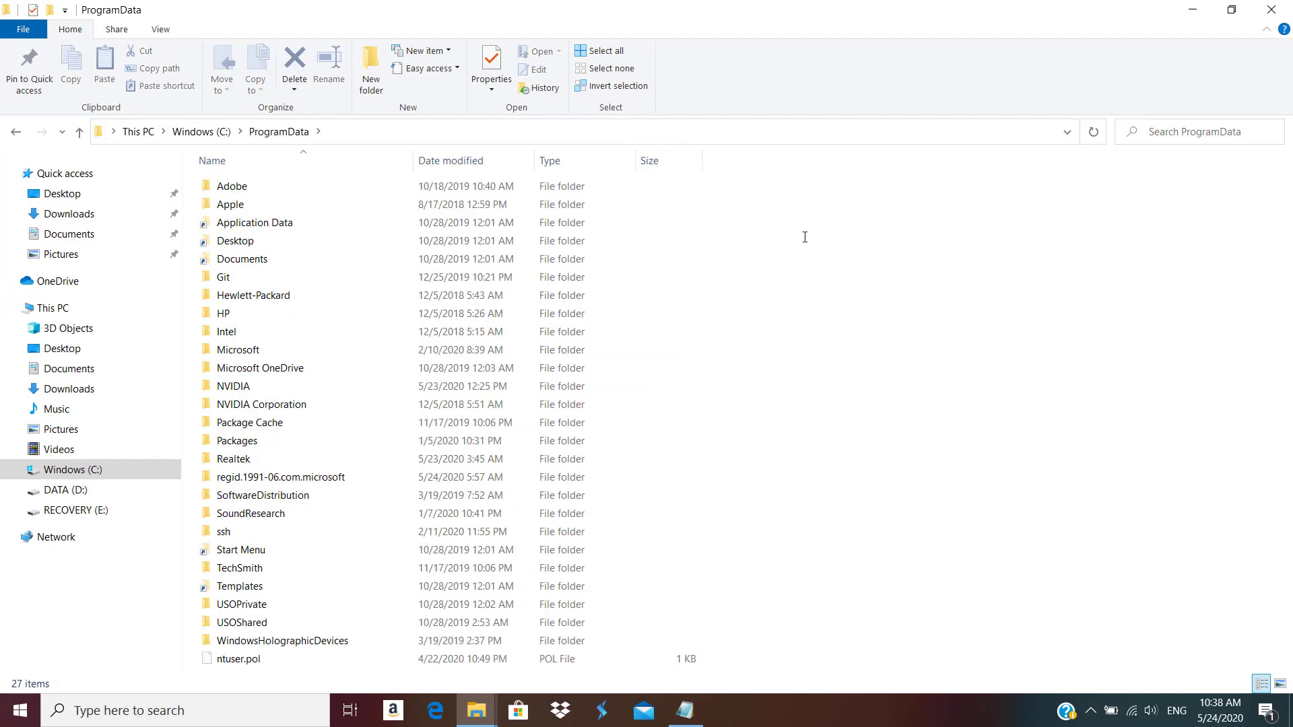
key(h)
key(p)
key(Return)
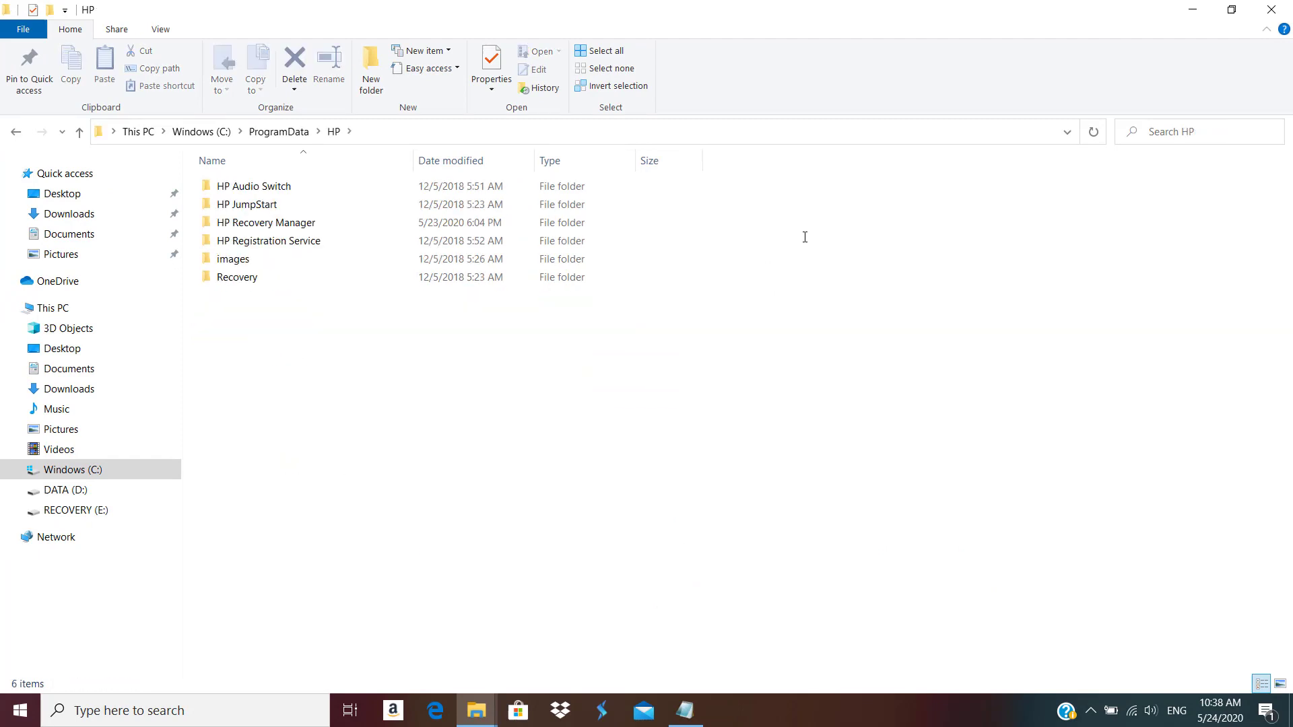
key(Down)
key(Down)
key(Return)
key(Down)
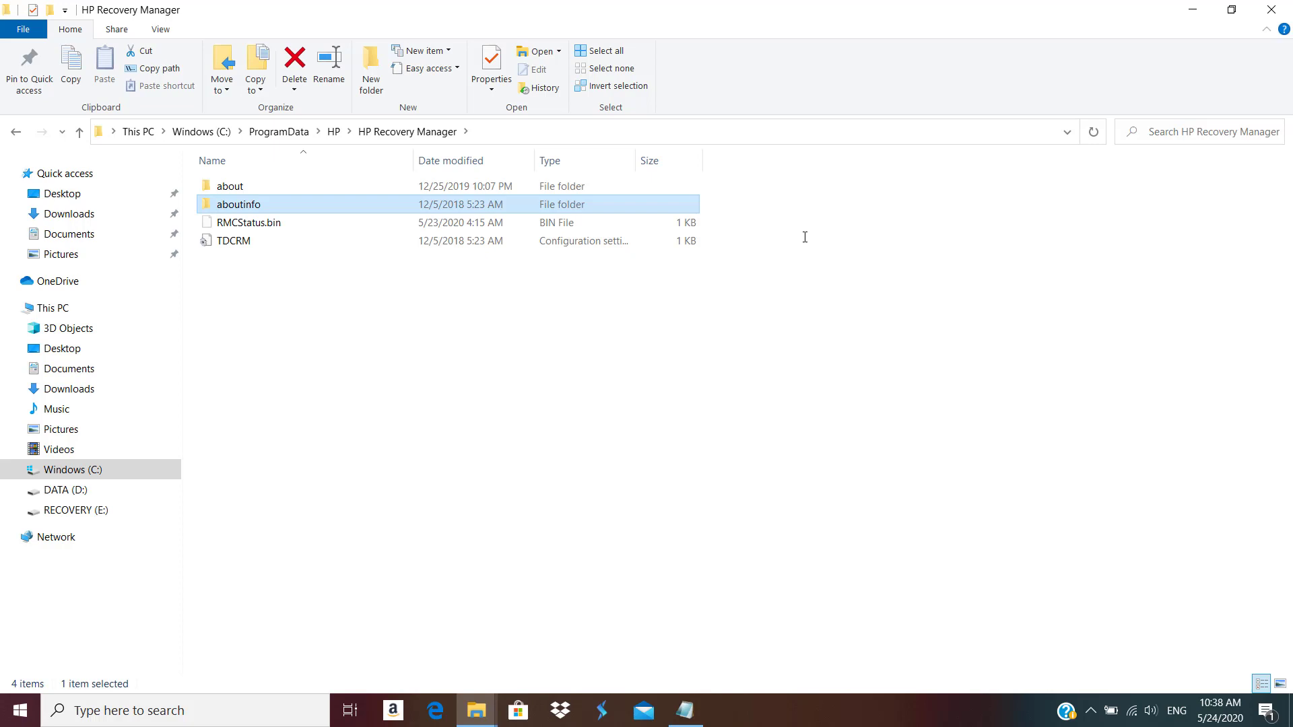
key(Down)
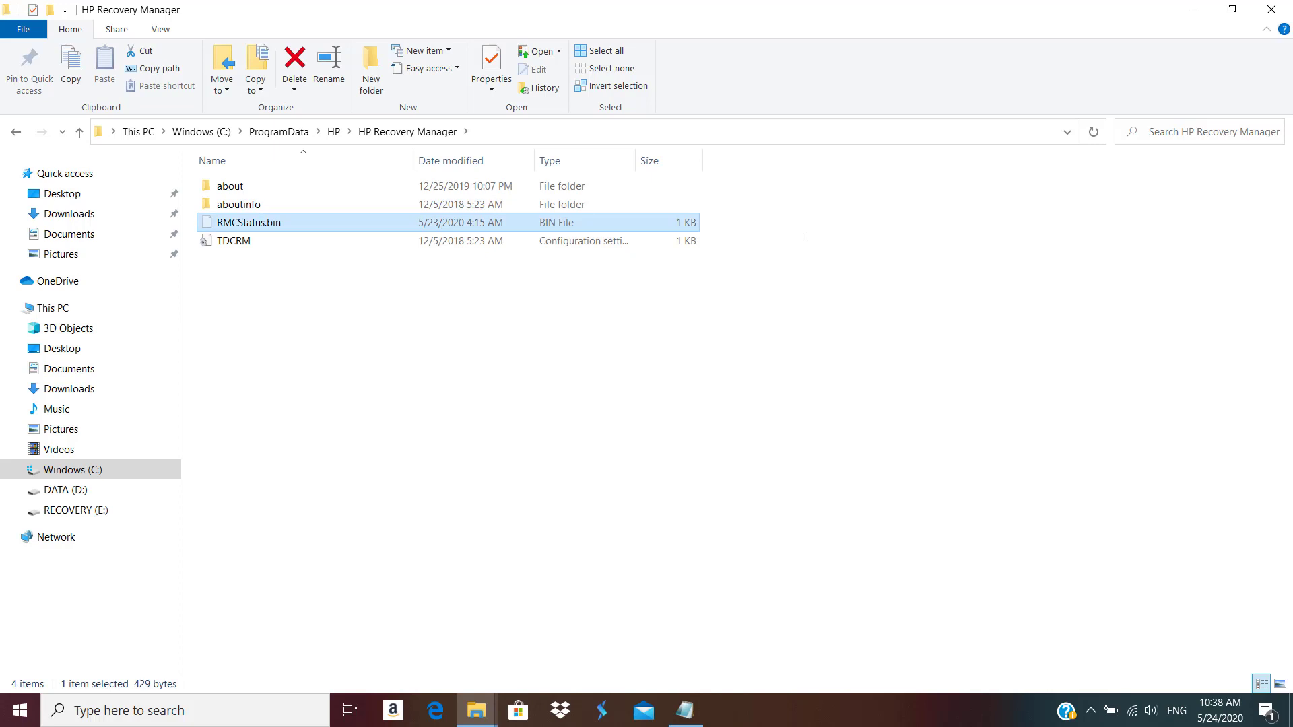
key(Delete)
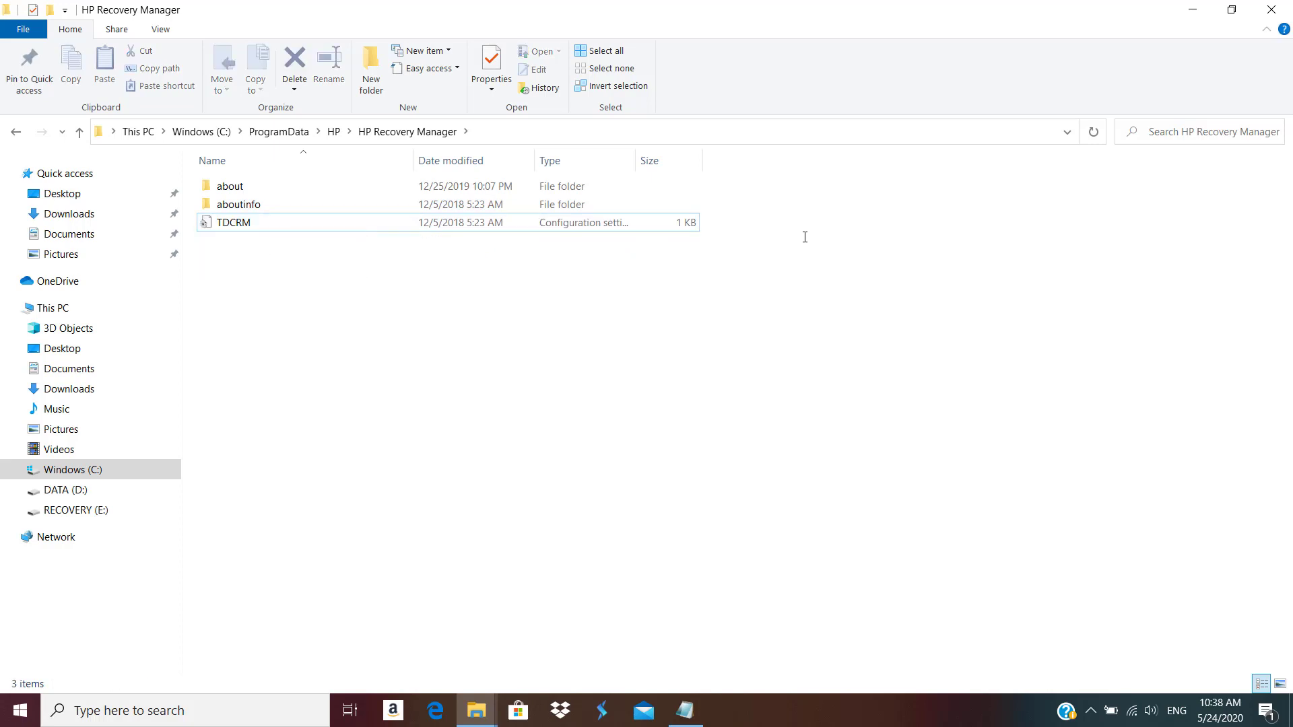
Close Explorer and Notepad, retry Create recovery media in HP Recovery Manager, and dismiss the refusal.
click(1272, 10)
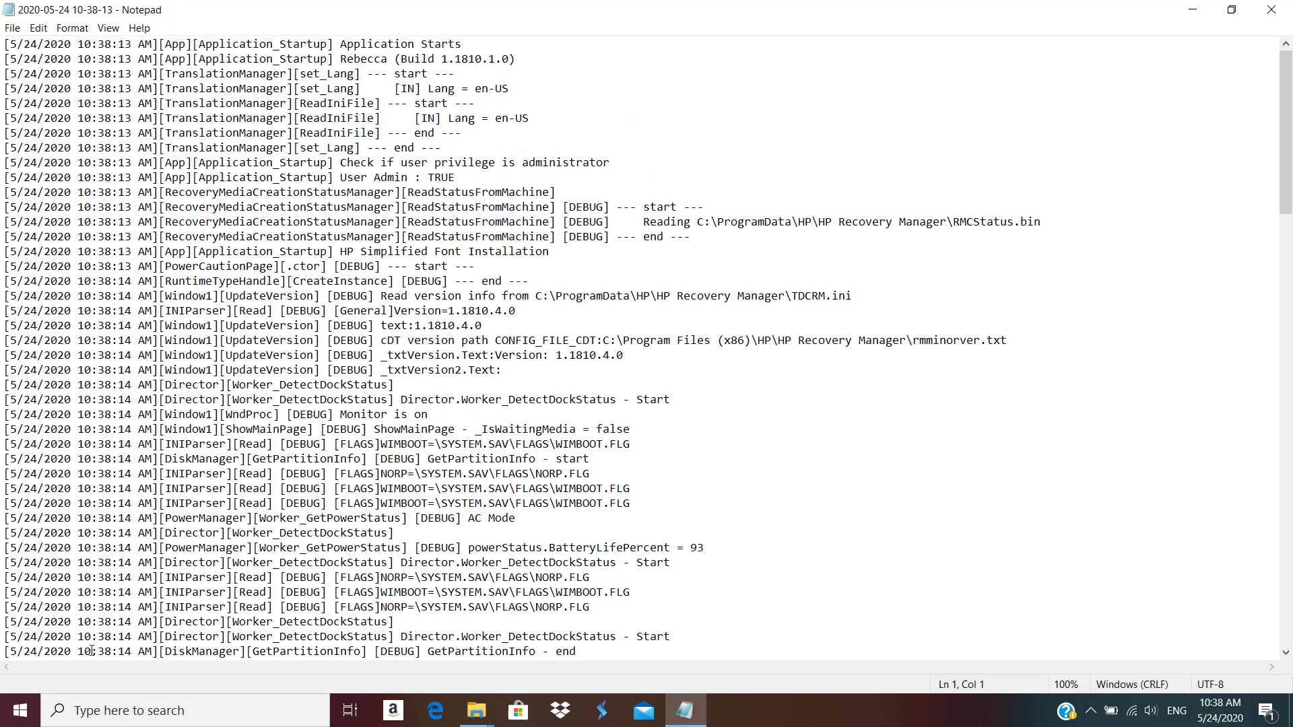
click(1272, 14)
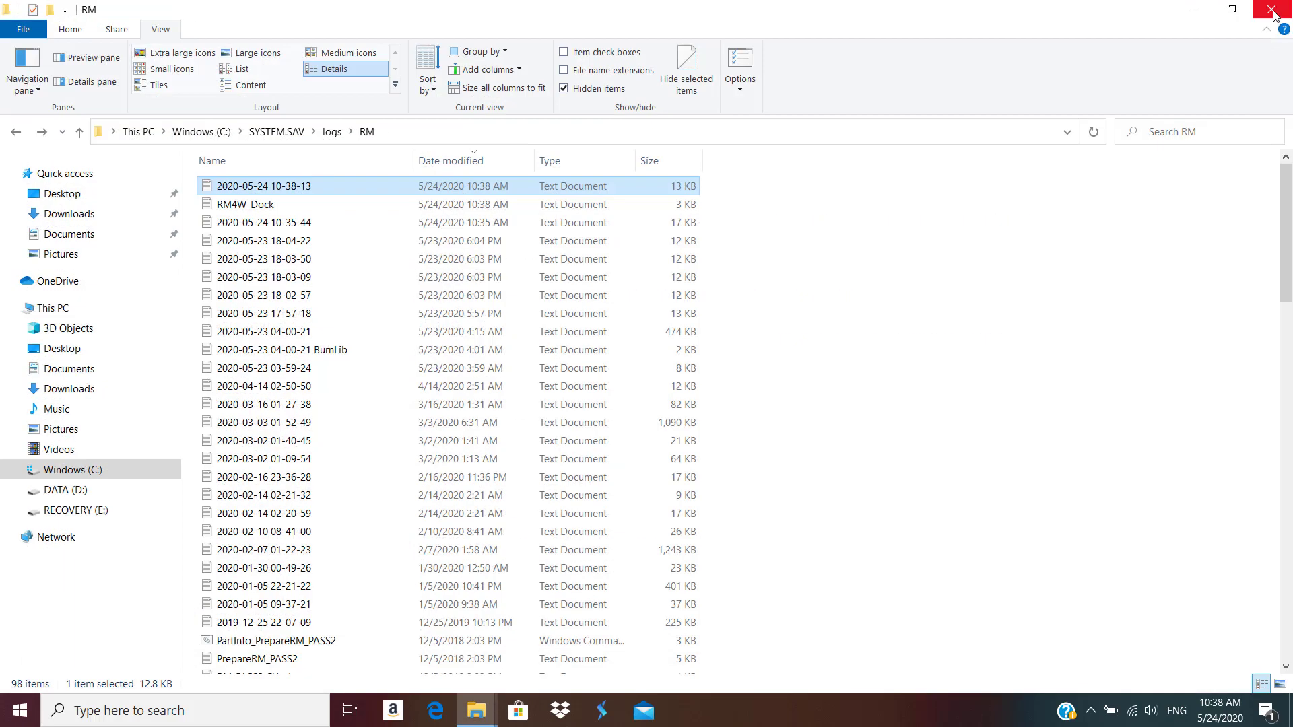
click(20, 718)
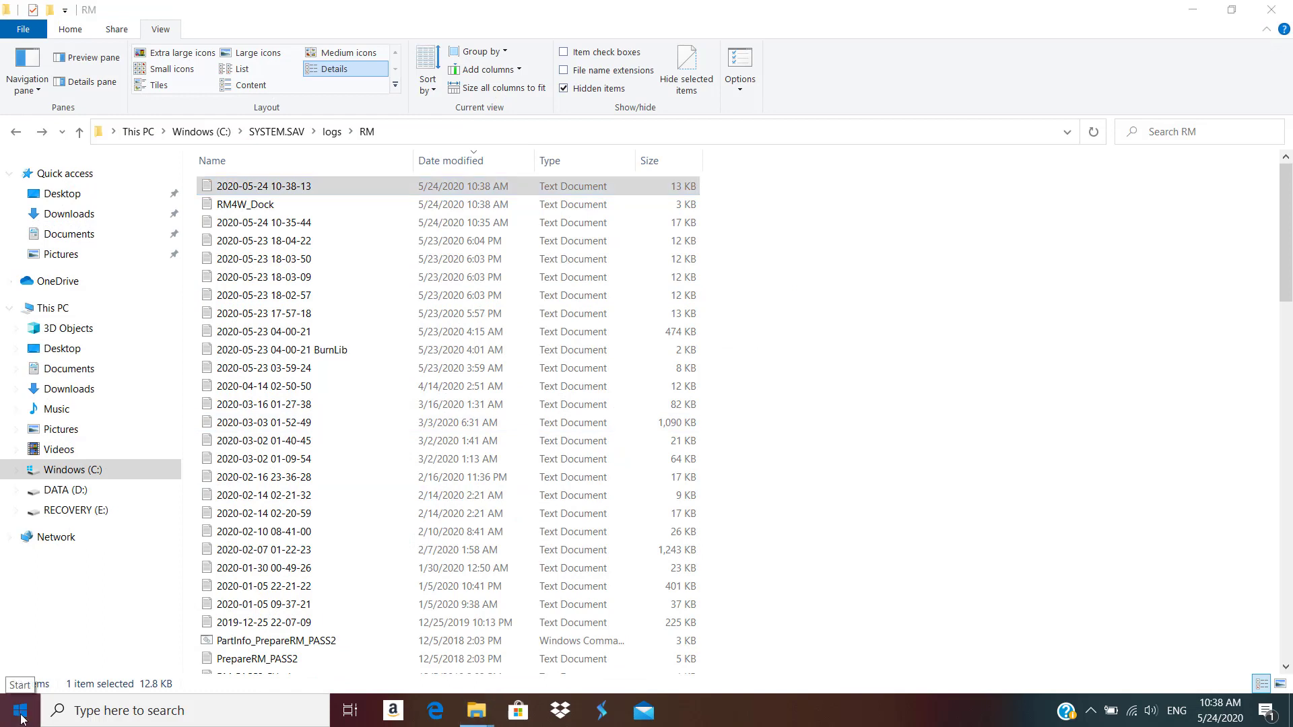
text(hp)
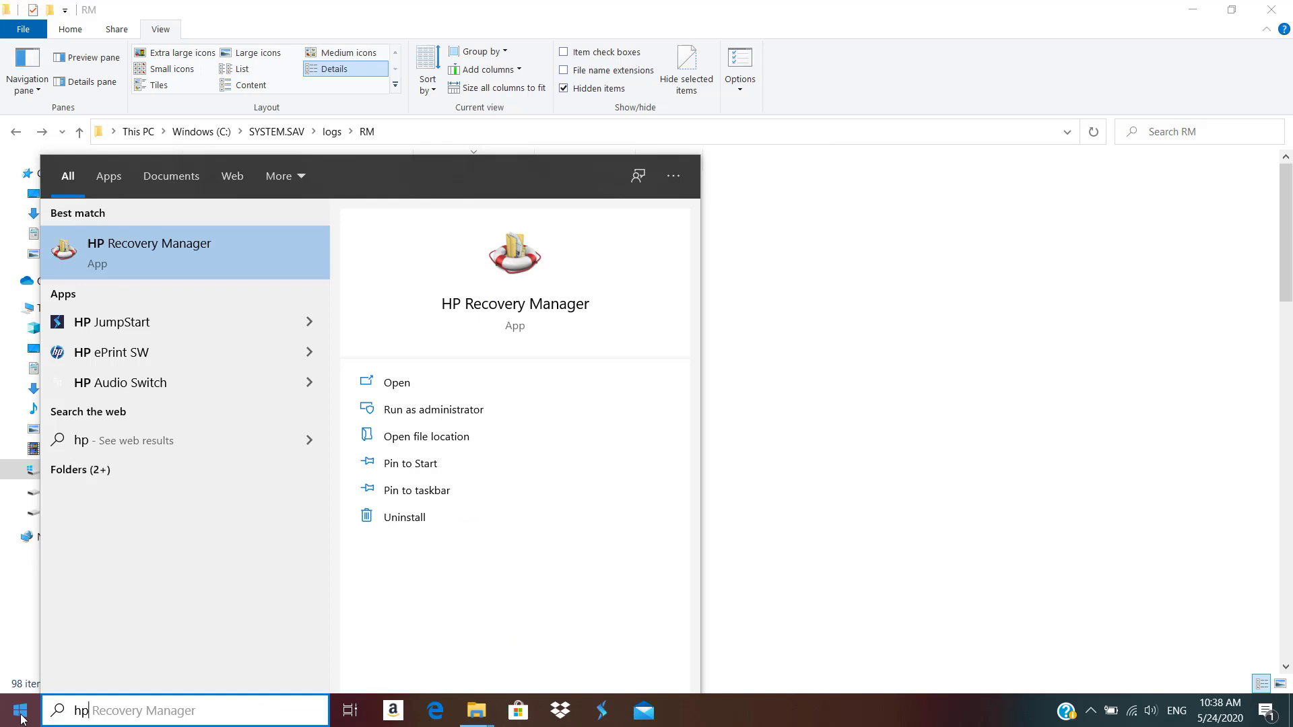
click(20, 718)
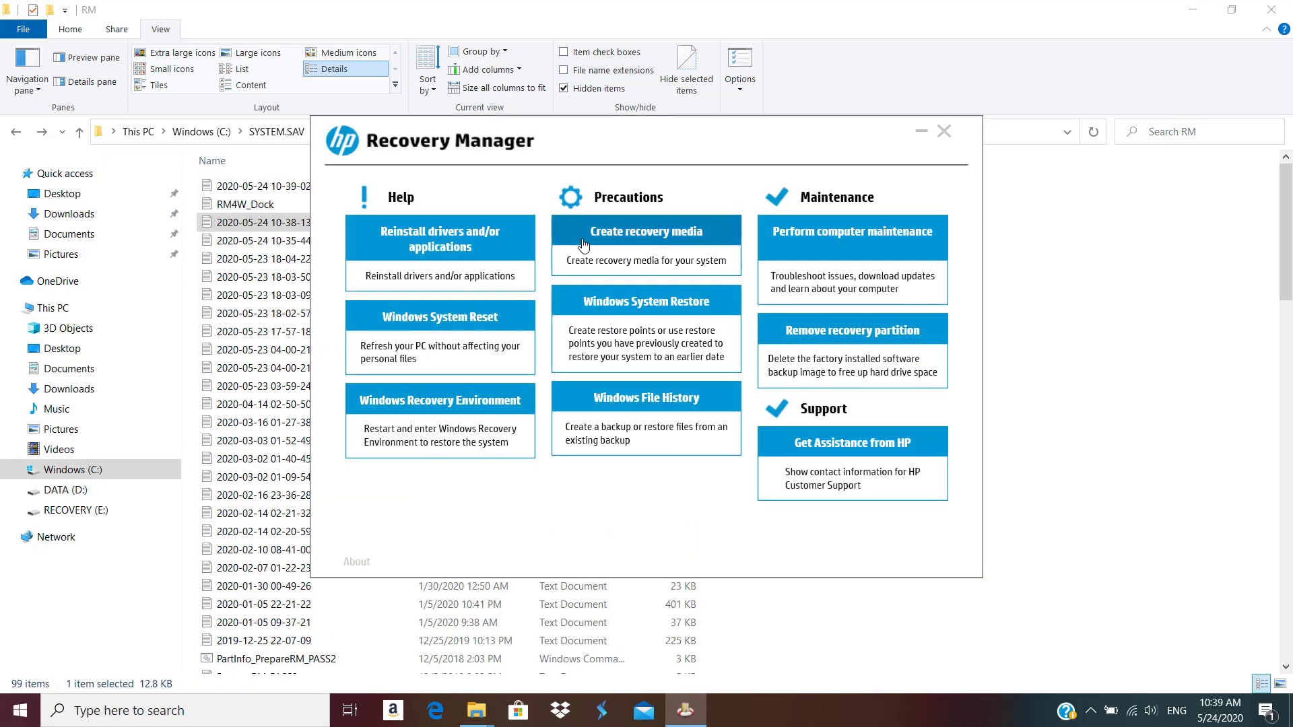
click(604, 245)
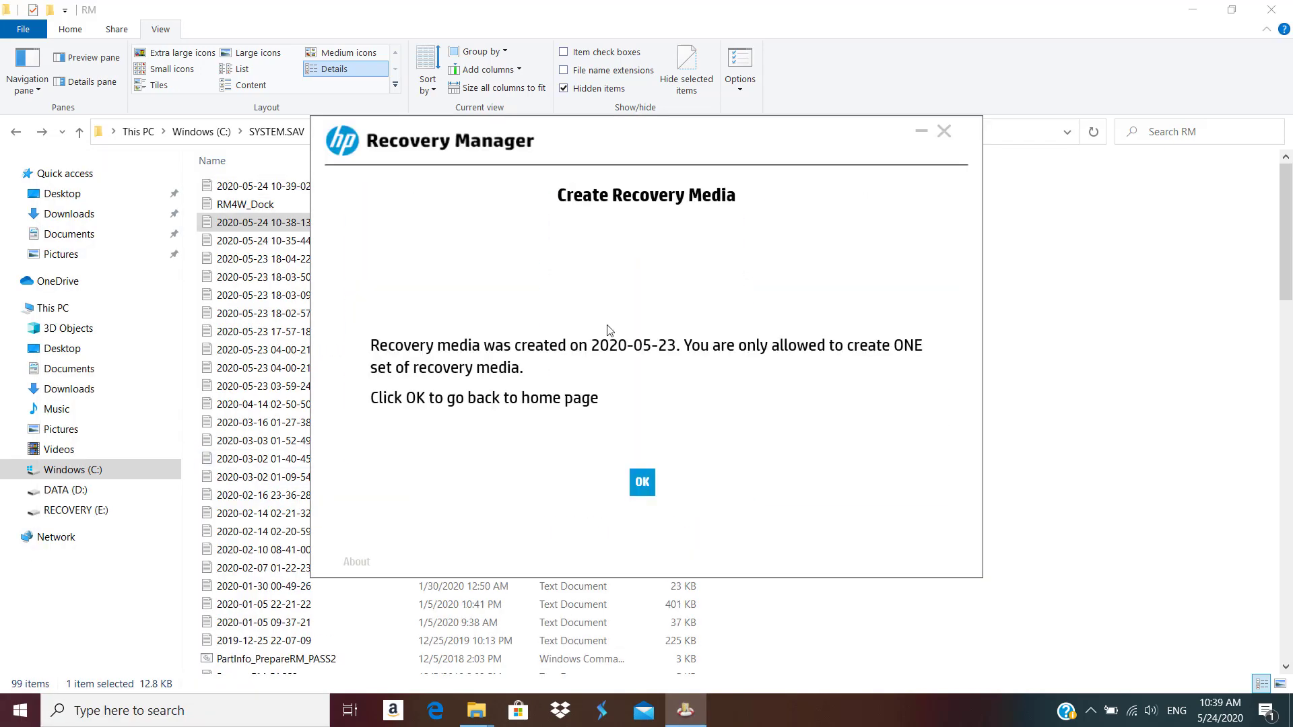
click(642, 482)
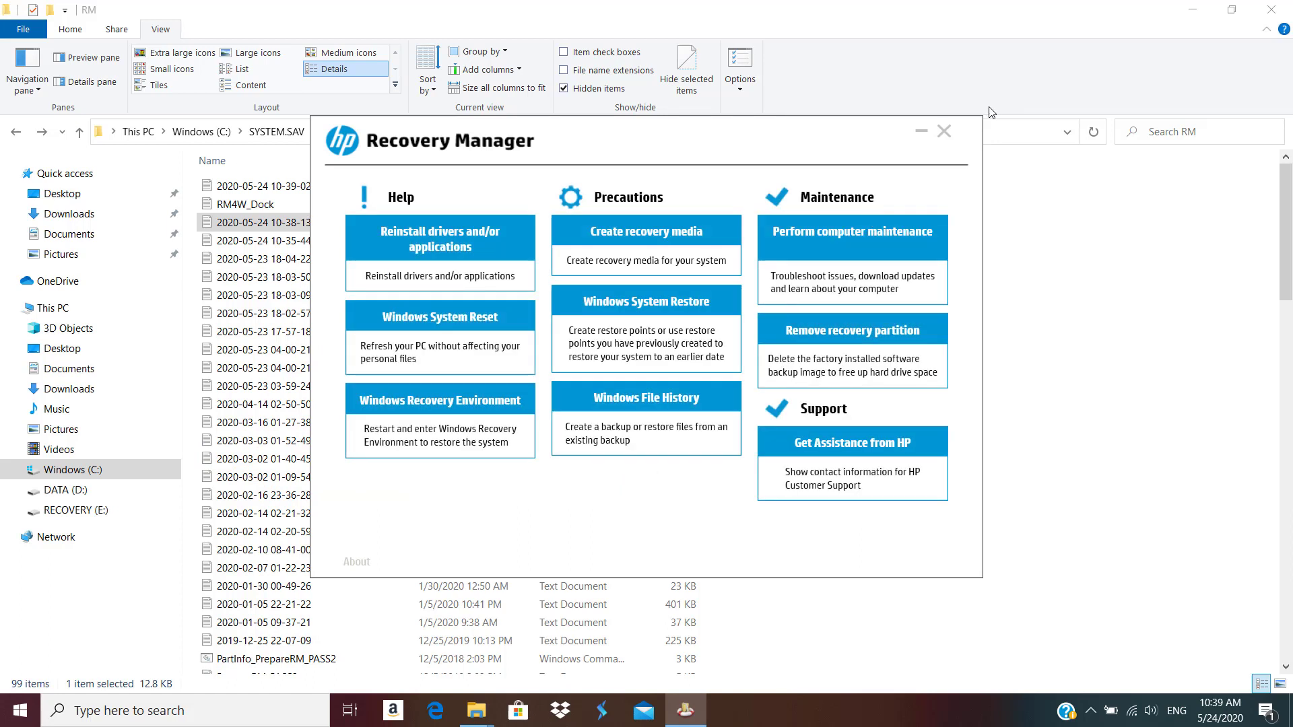
click(944, 132)
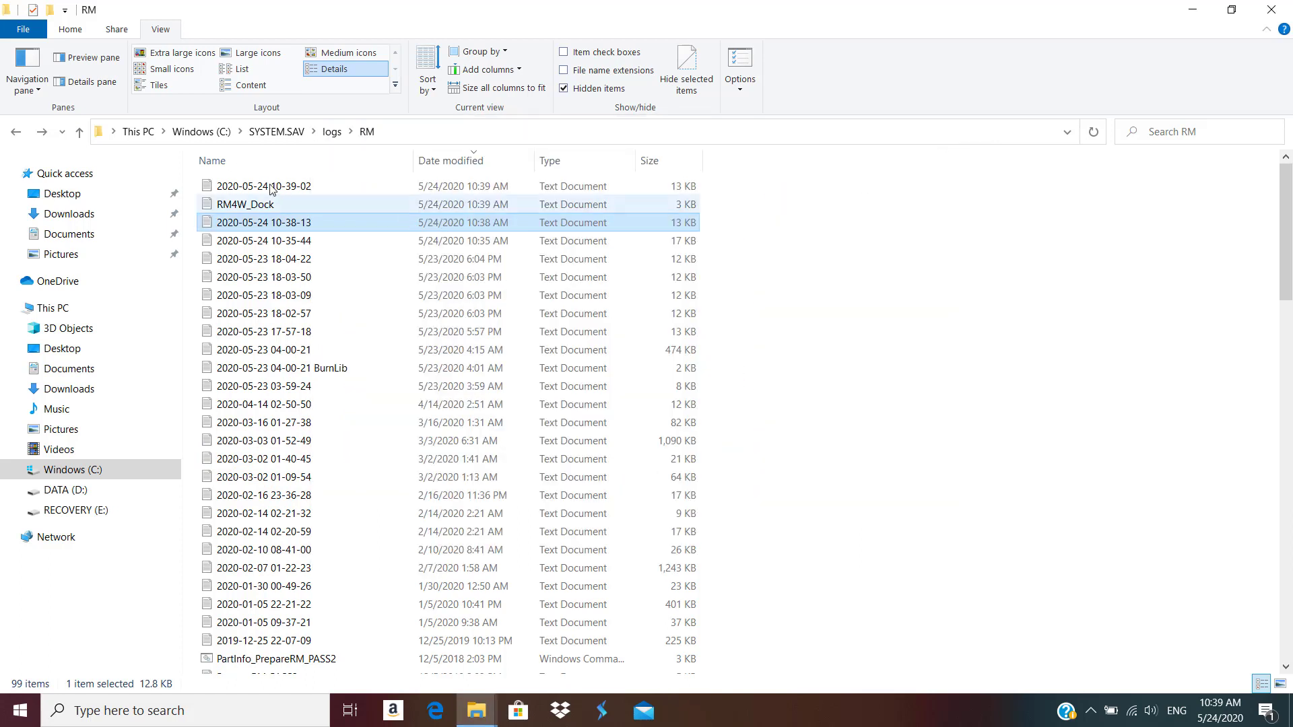
double_click(497, 186)
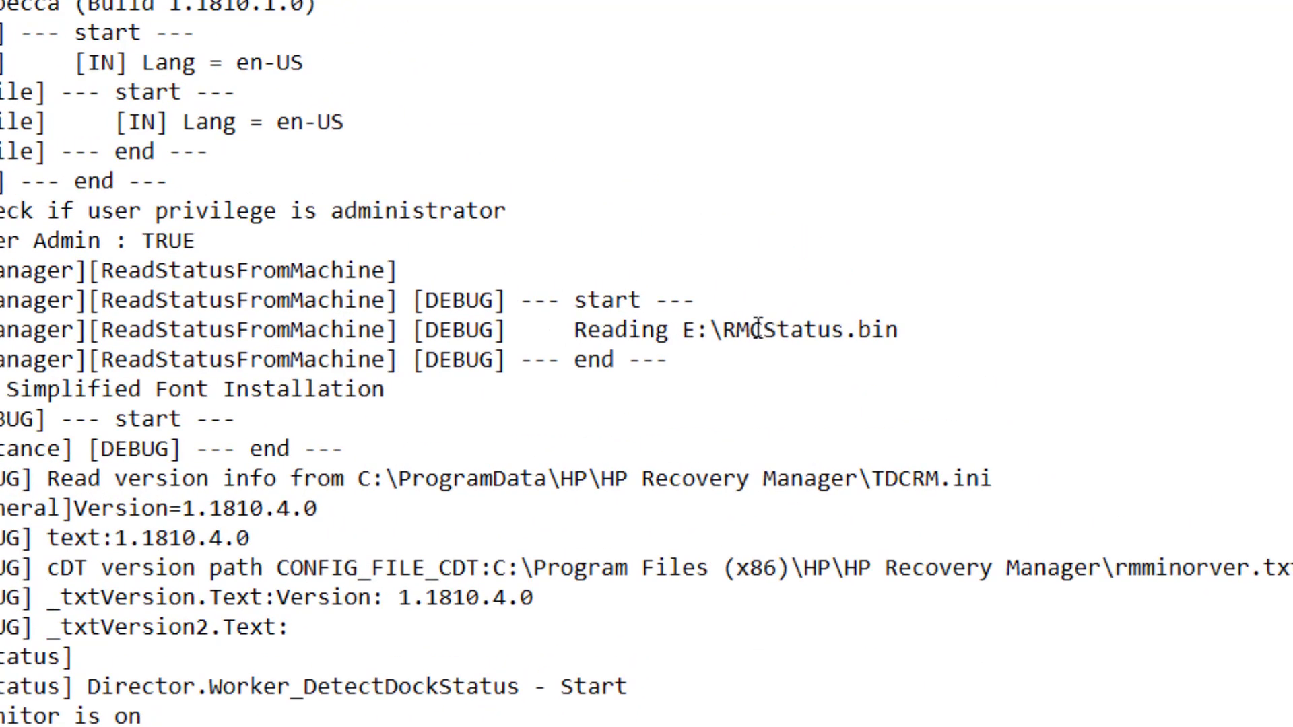
key(alt+F4)
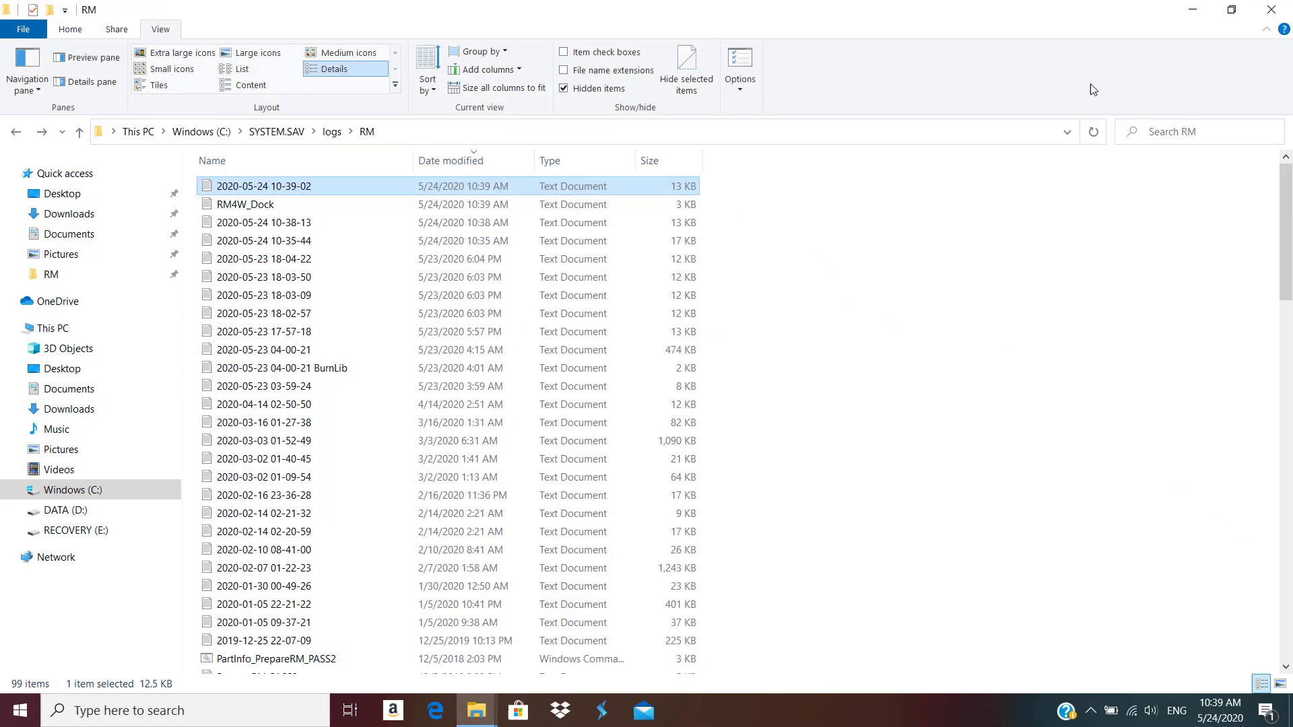
Delete RMCStatus.bin from the root of the RECOVERY (E:) drive.
click(90, 531)
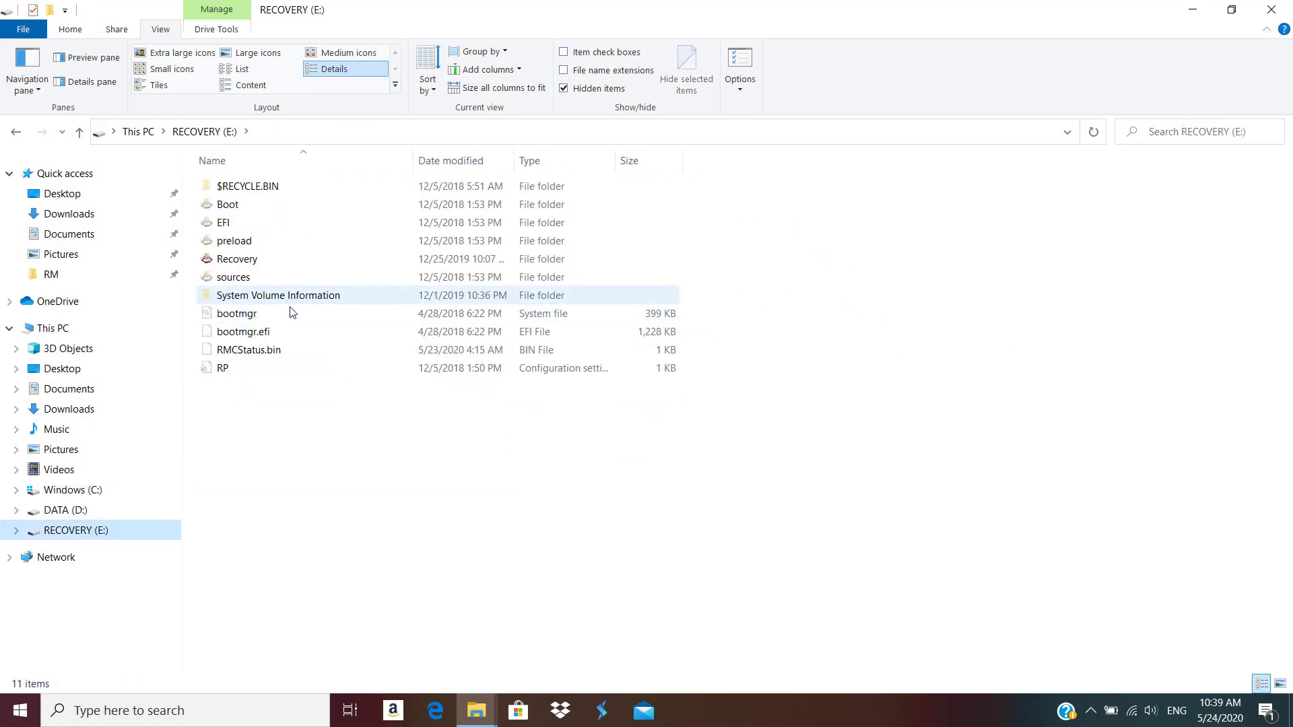
click(246, 350)
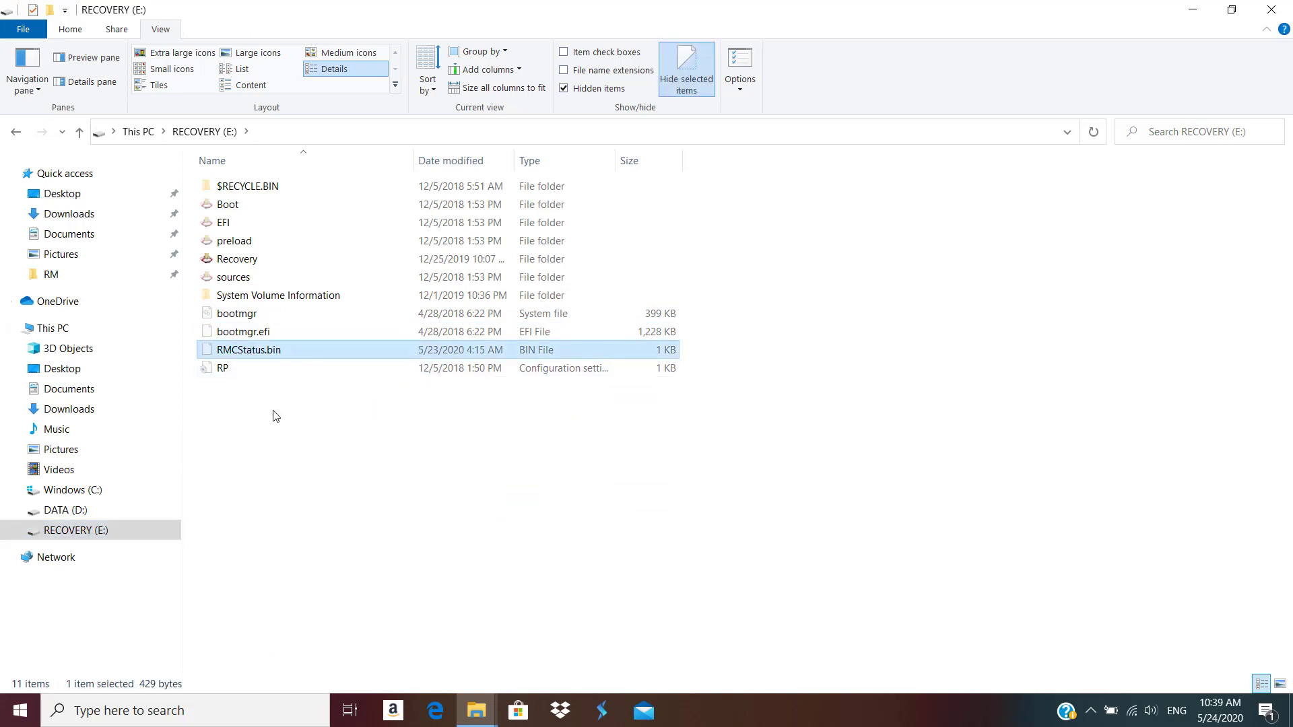
key(Delete)
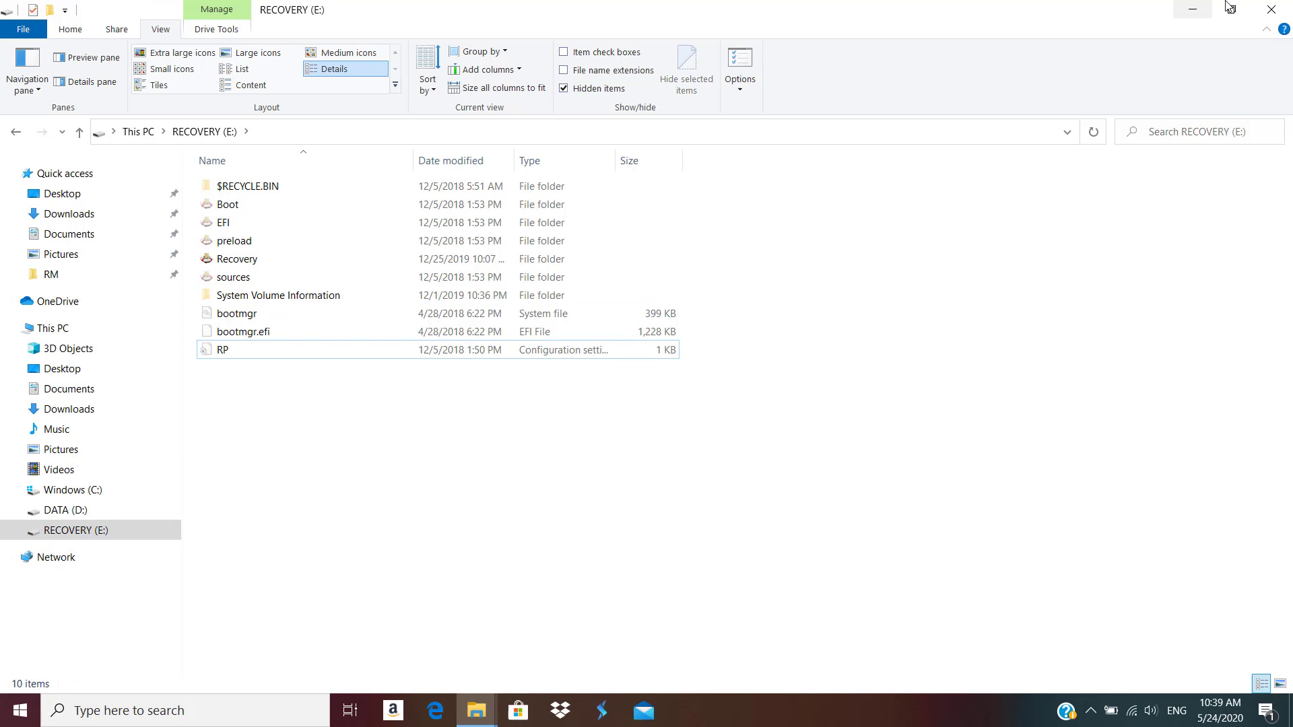
Close Explorer, relaunch HP Recovery Manager and choose Create recovery media, reaching the one-set agreement.
click(1271, 9)
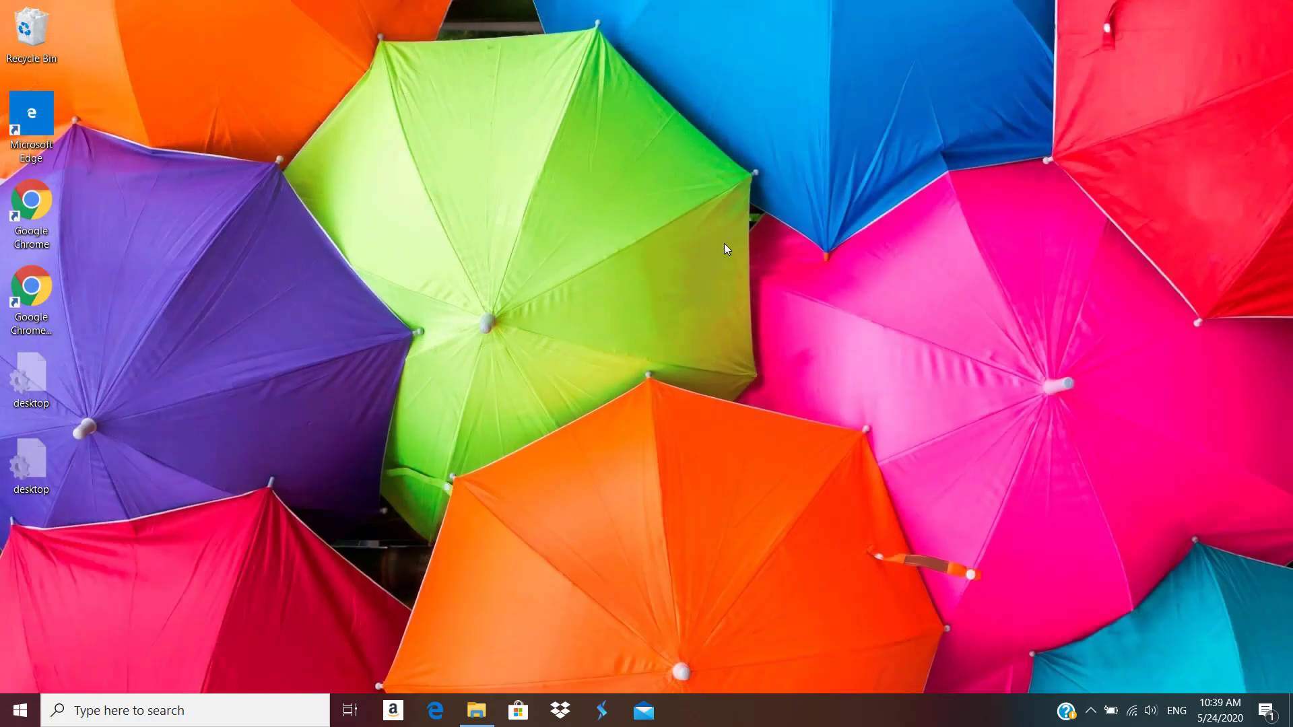
key(super)
text(hp)
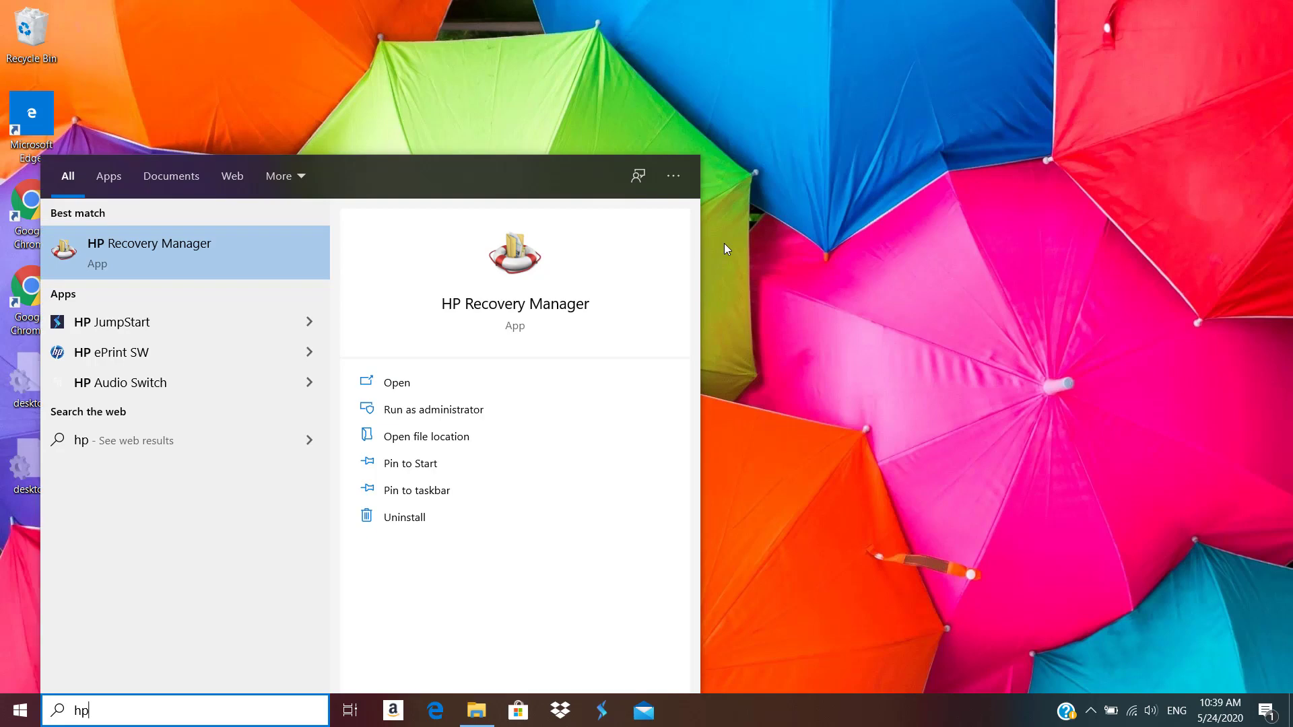
key(Return)
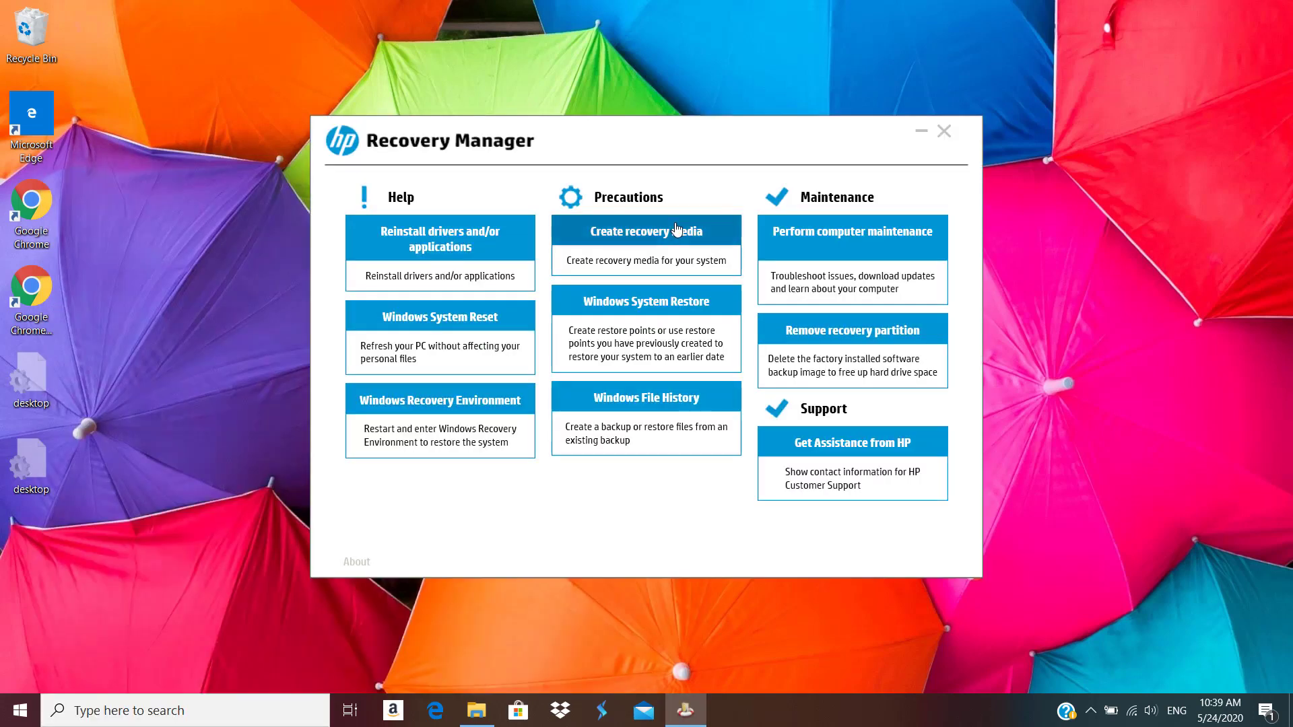
click(677, 231)
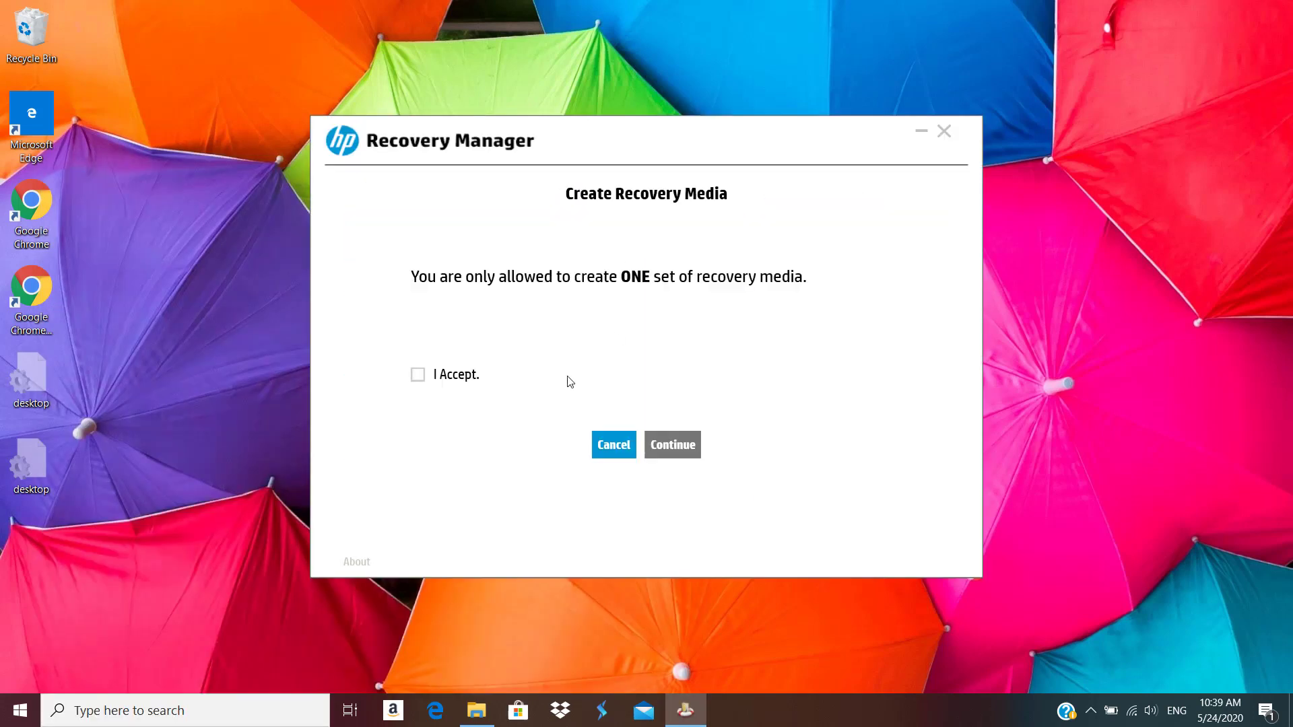